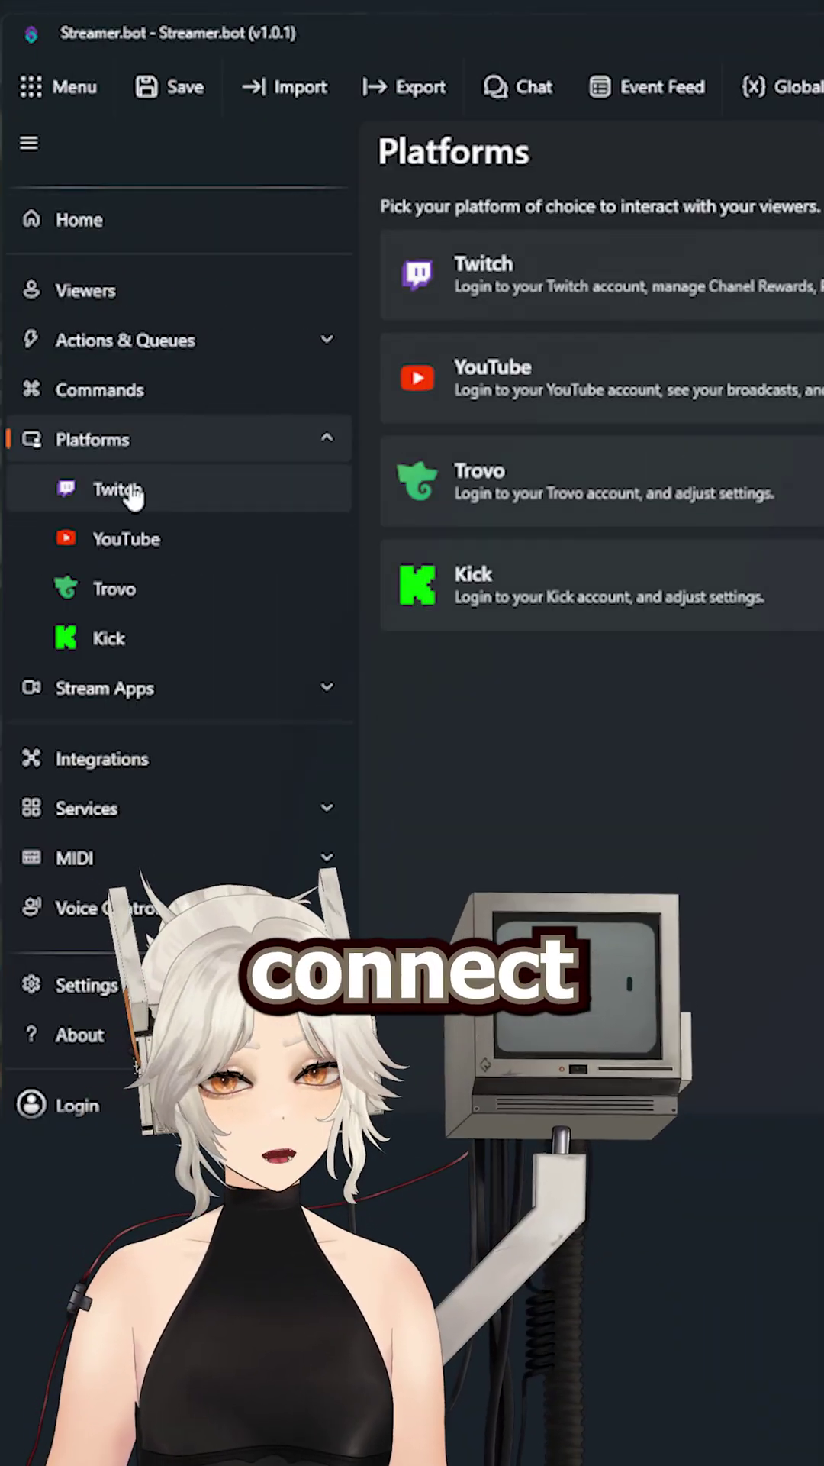
Step: Check the linked Twitch account and the OBS Studio connection status
{"action": "left_click", "coordinate": [118, 489]}
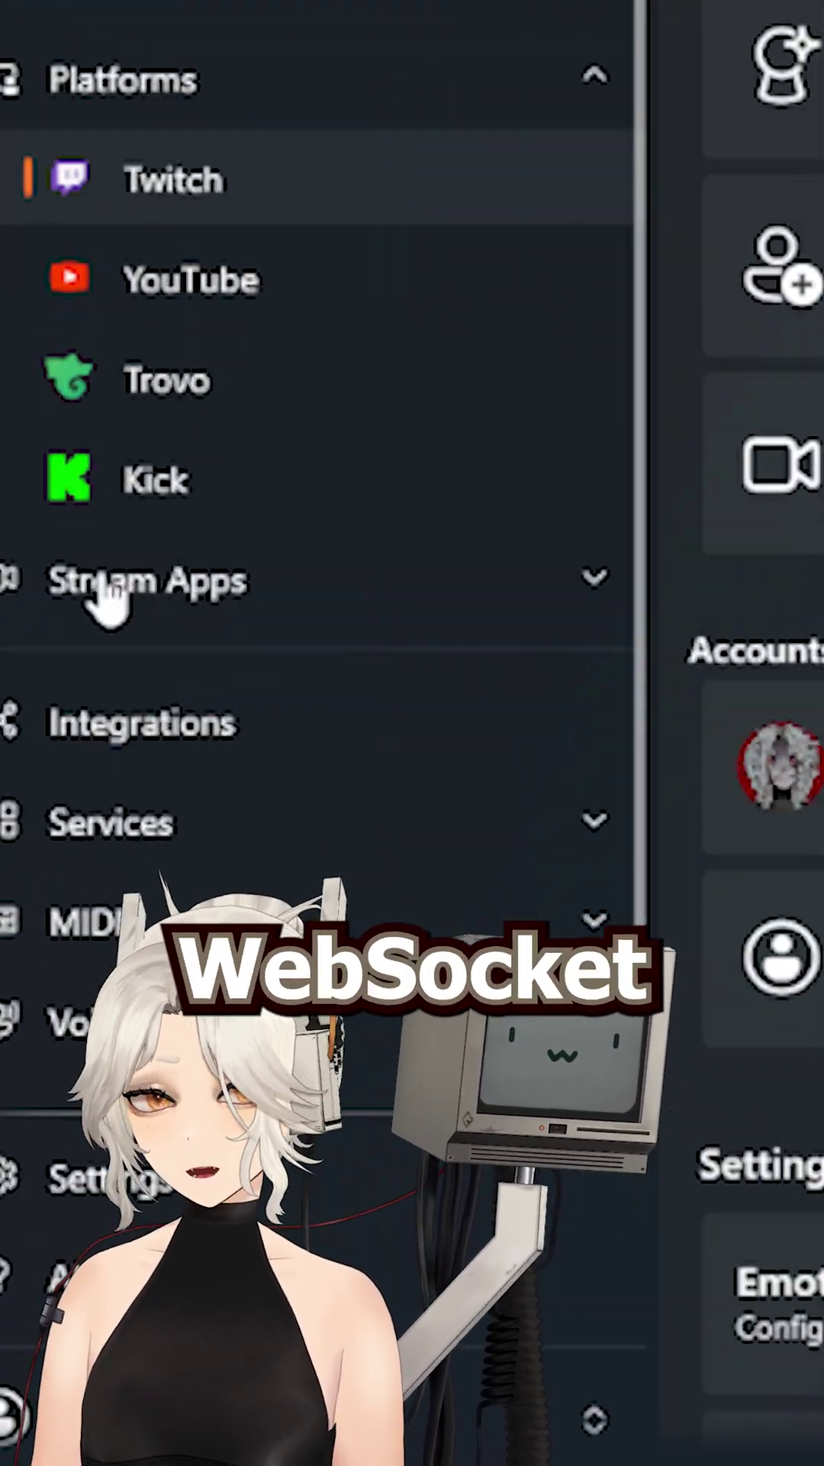
{"action": "left_click", "coordinate": [80, 688]}
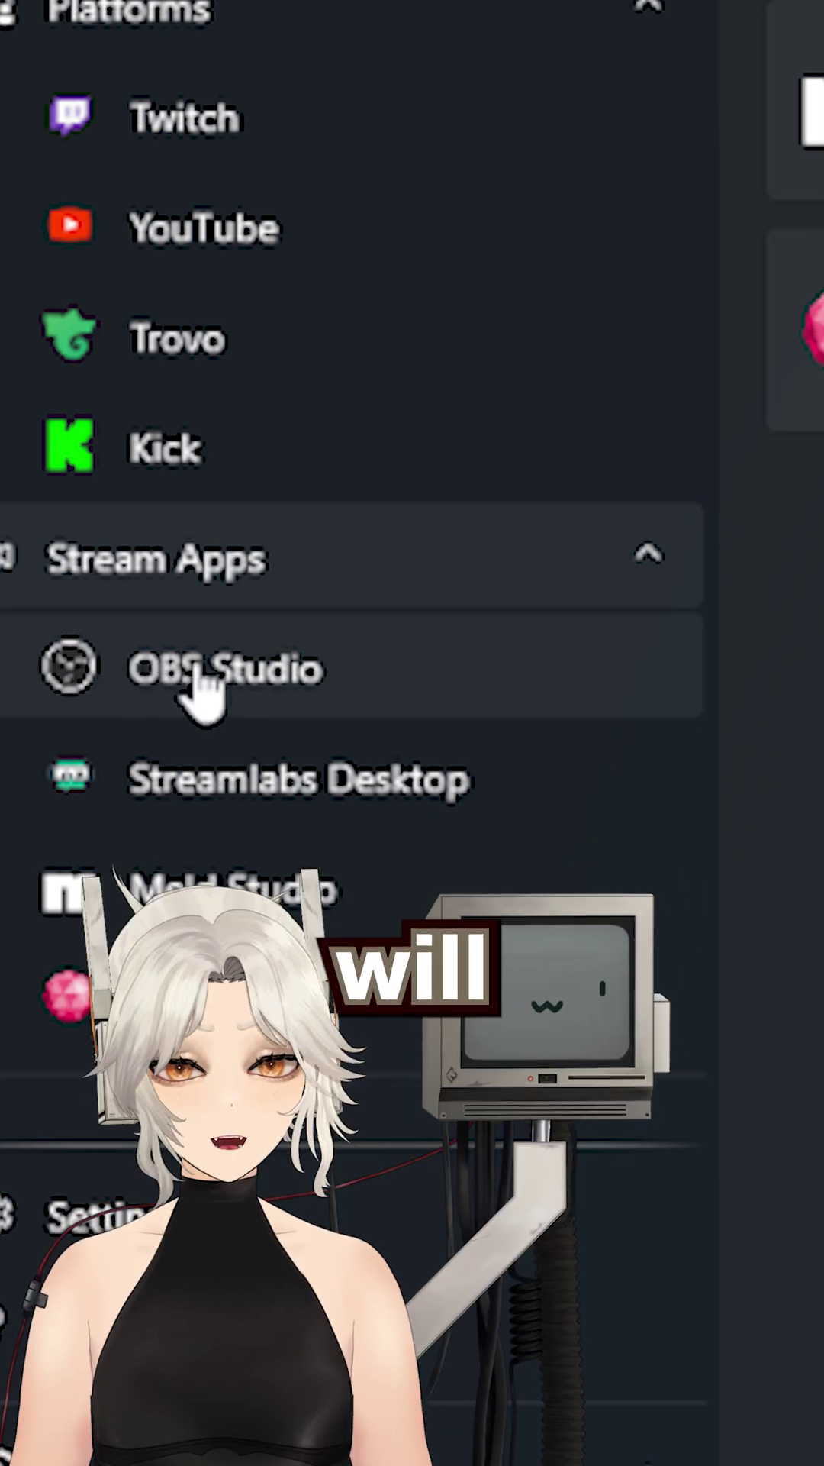
{"action": "left_click", "coordinate": [203, 676]}
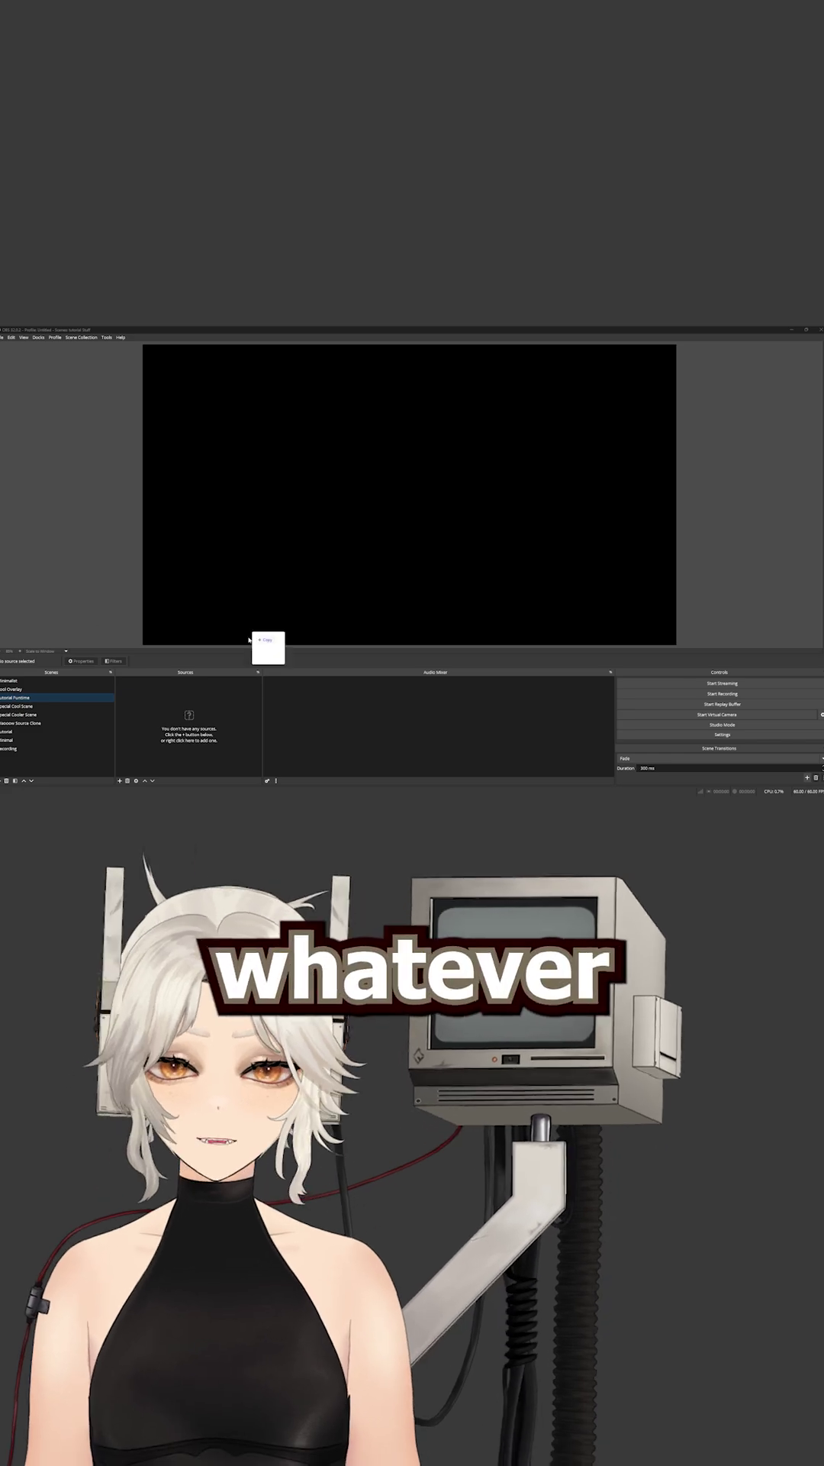
Step: Add PhloxThonk.gif to the OBS scene, shrink it and place it near the top-left
{"action": "left_click_drag", "start_coordinate": [249, 637], "coordinate": [178, 700]}
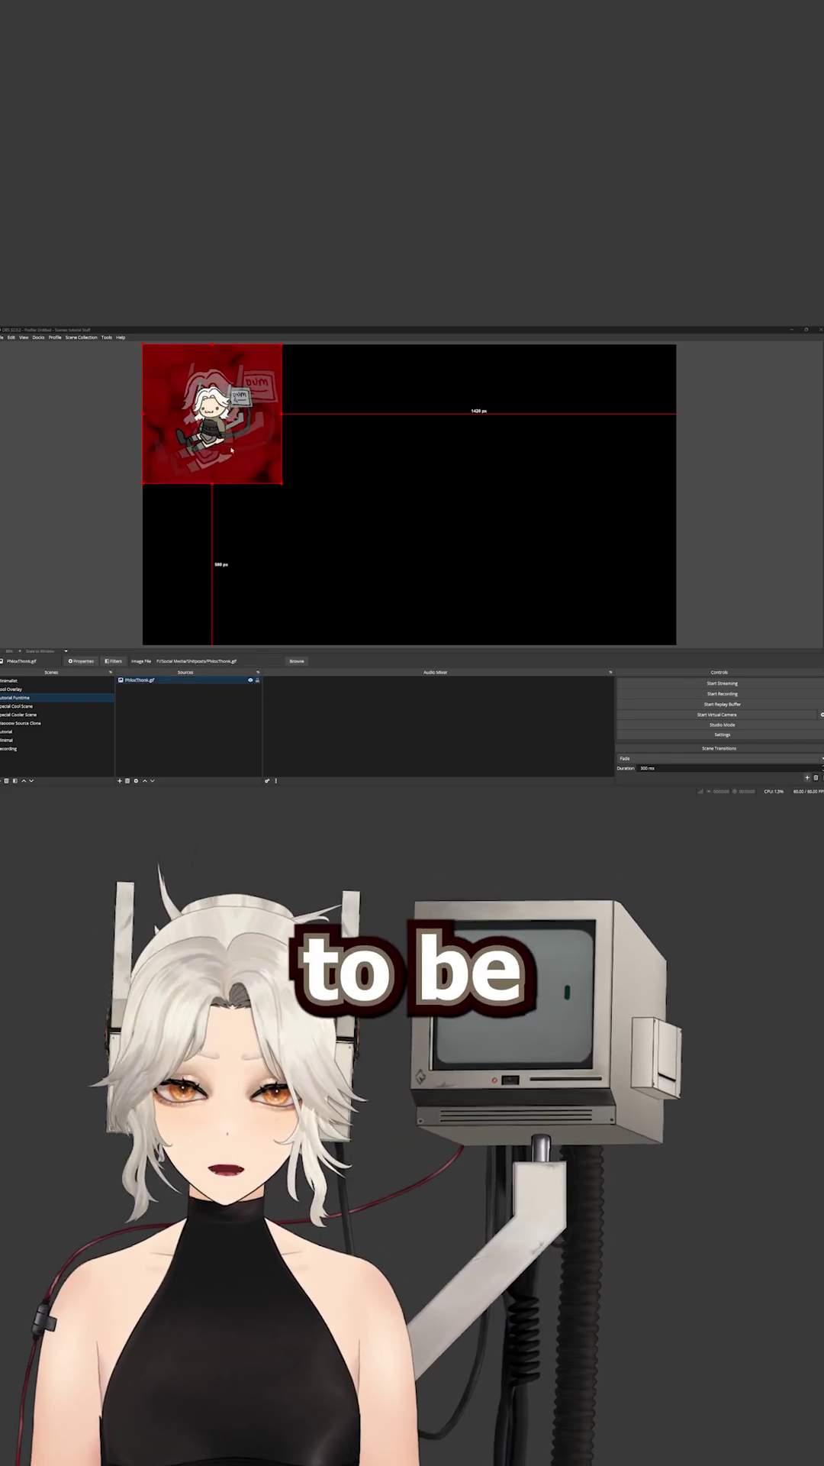
{"action": "left_click_drag", "start_coordinate": [230, 451], "coordinate": [305, 483]}
{"action": "left_click_drag", "start_coordinate": [357, 521], "coordinate": [260, 441]}
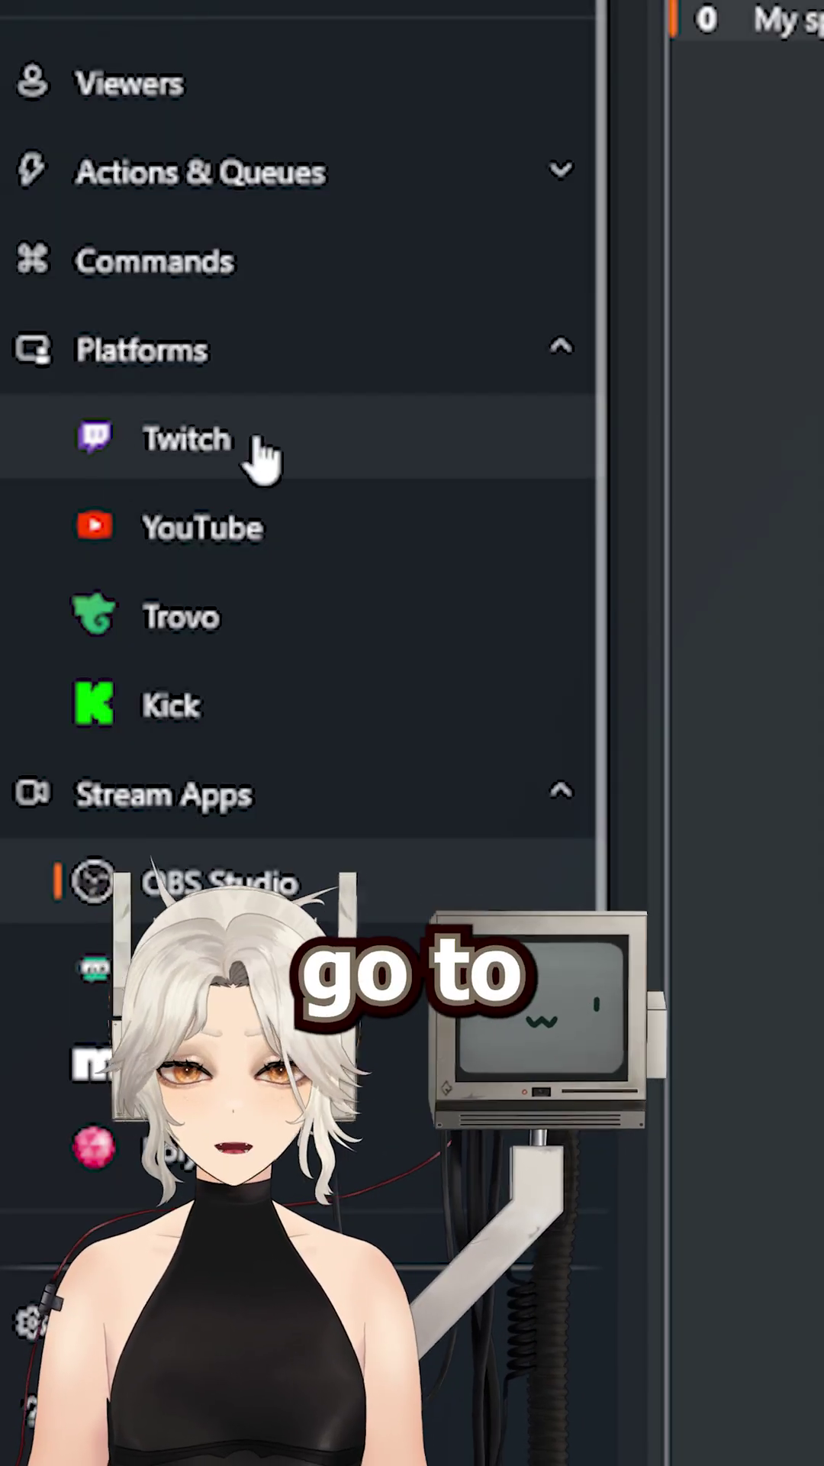
Step: Start a new reward from the Twitch Channel Point Rewards list
{"action": "left_click", "coordinate": [183, 435]}
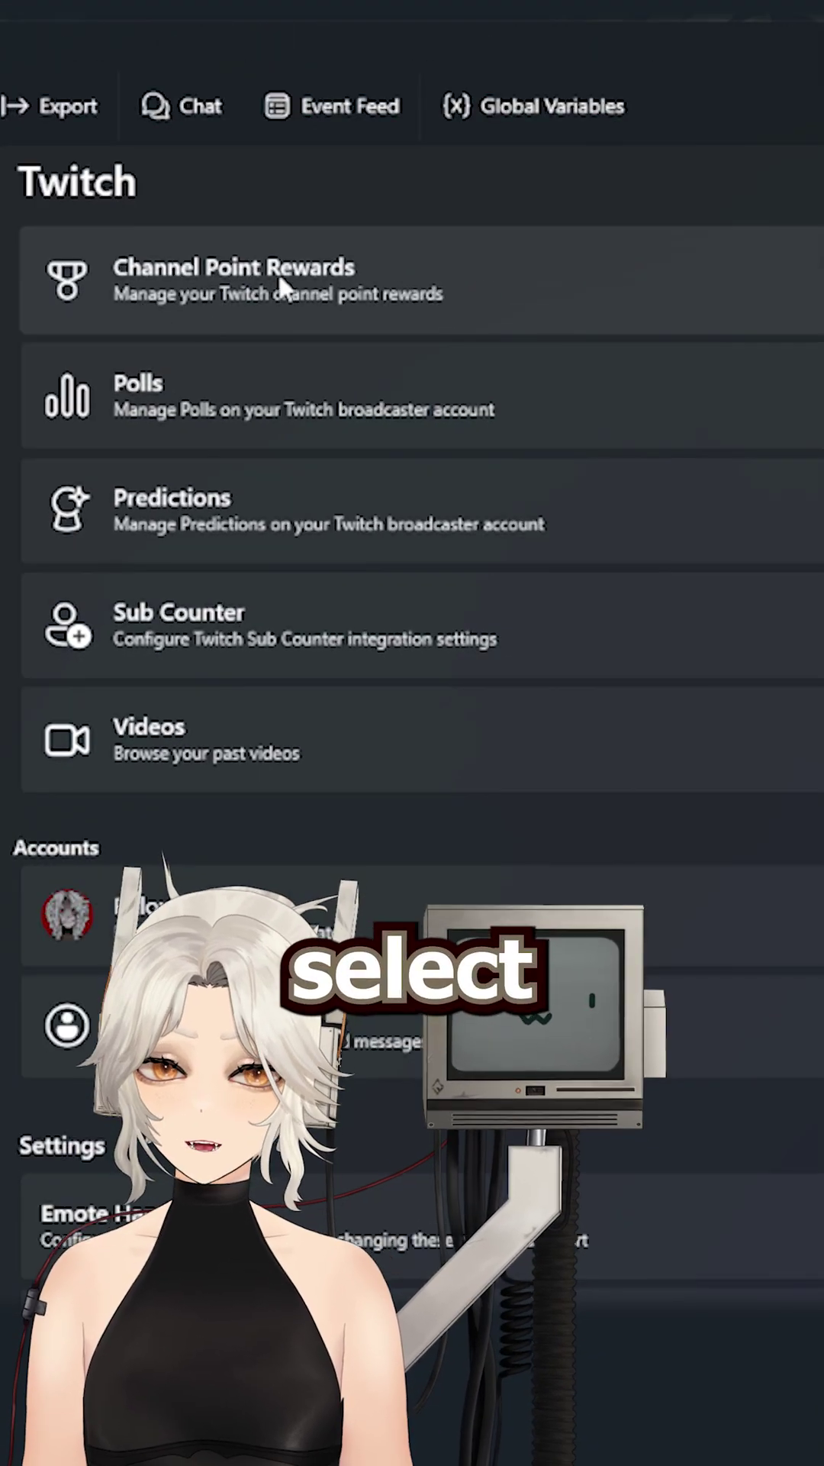
{"action": "left_click", "coordinate": [287, 287]}
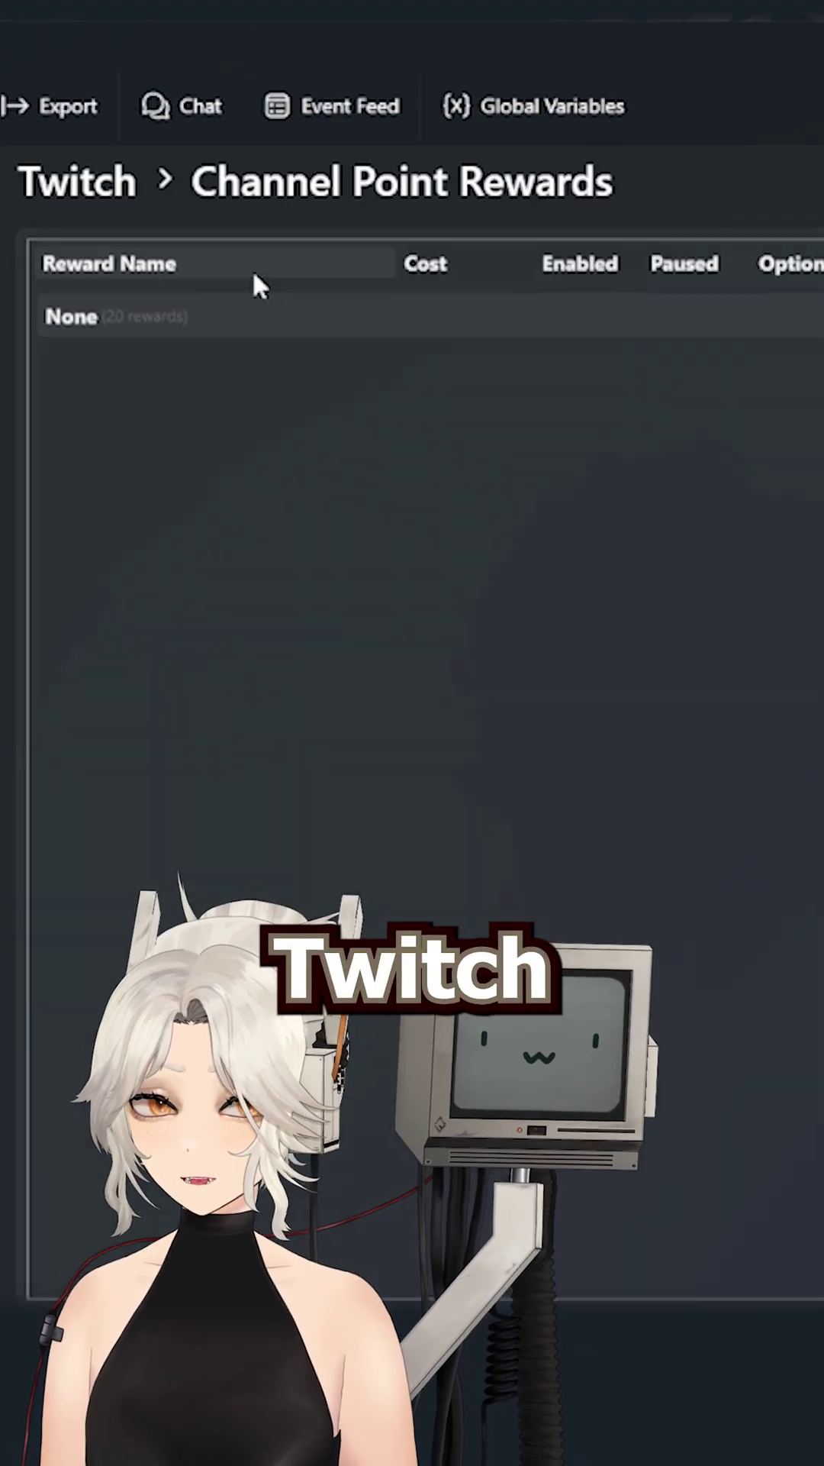
{"action": "right_click", "coordinate": [252, 268]}
{"action": "left_click", "coordinate": [206, 487]}
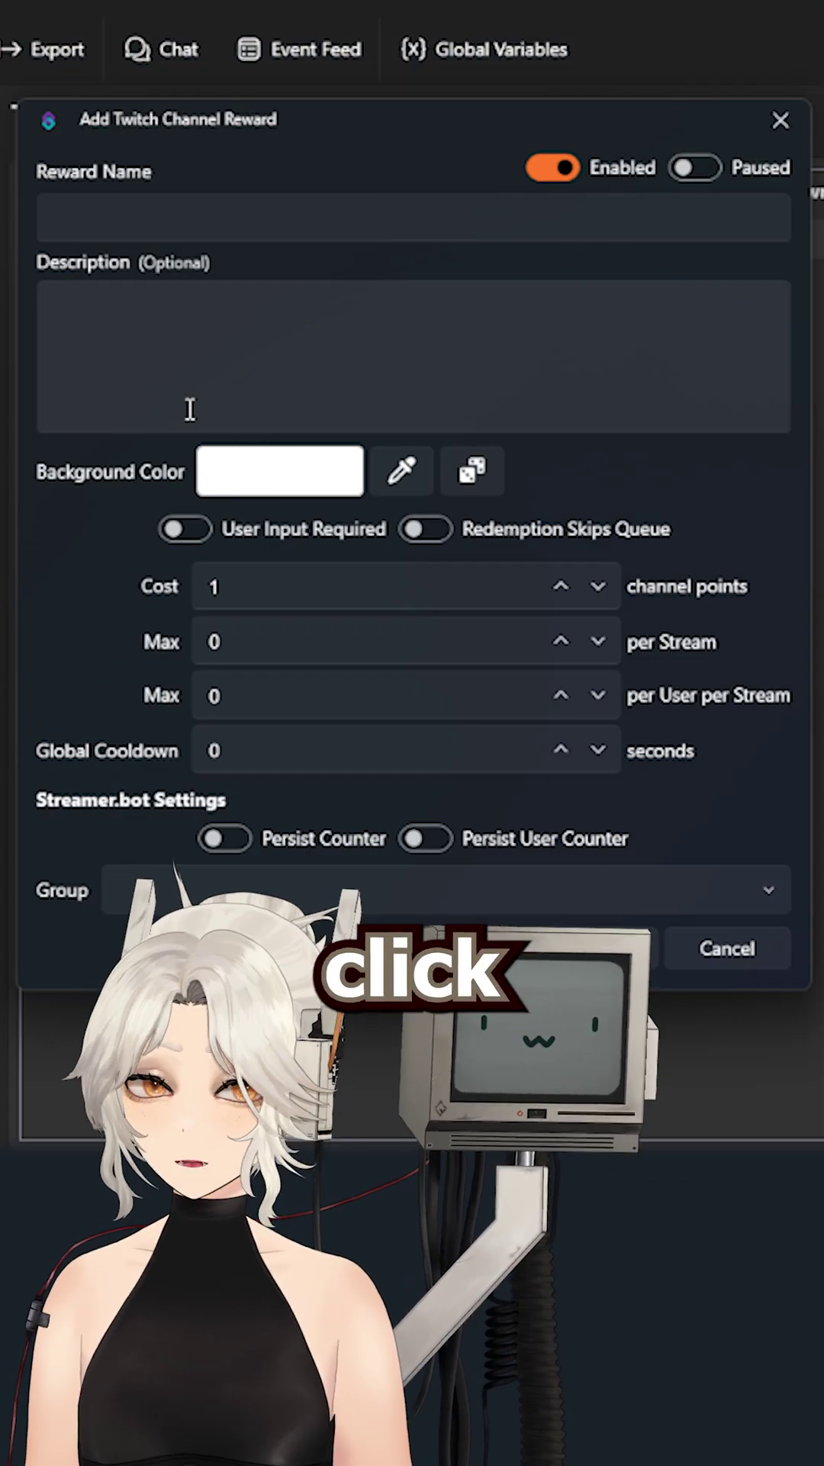
Step: Fill in the THONKING reward's name, description, 69-point cost and cooldown
{"action": "left_click", "coordinate": [186, 212]}
{"action": "type", "text": "Toggle"}
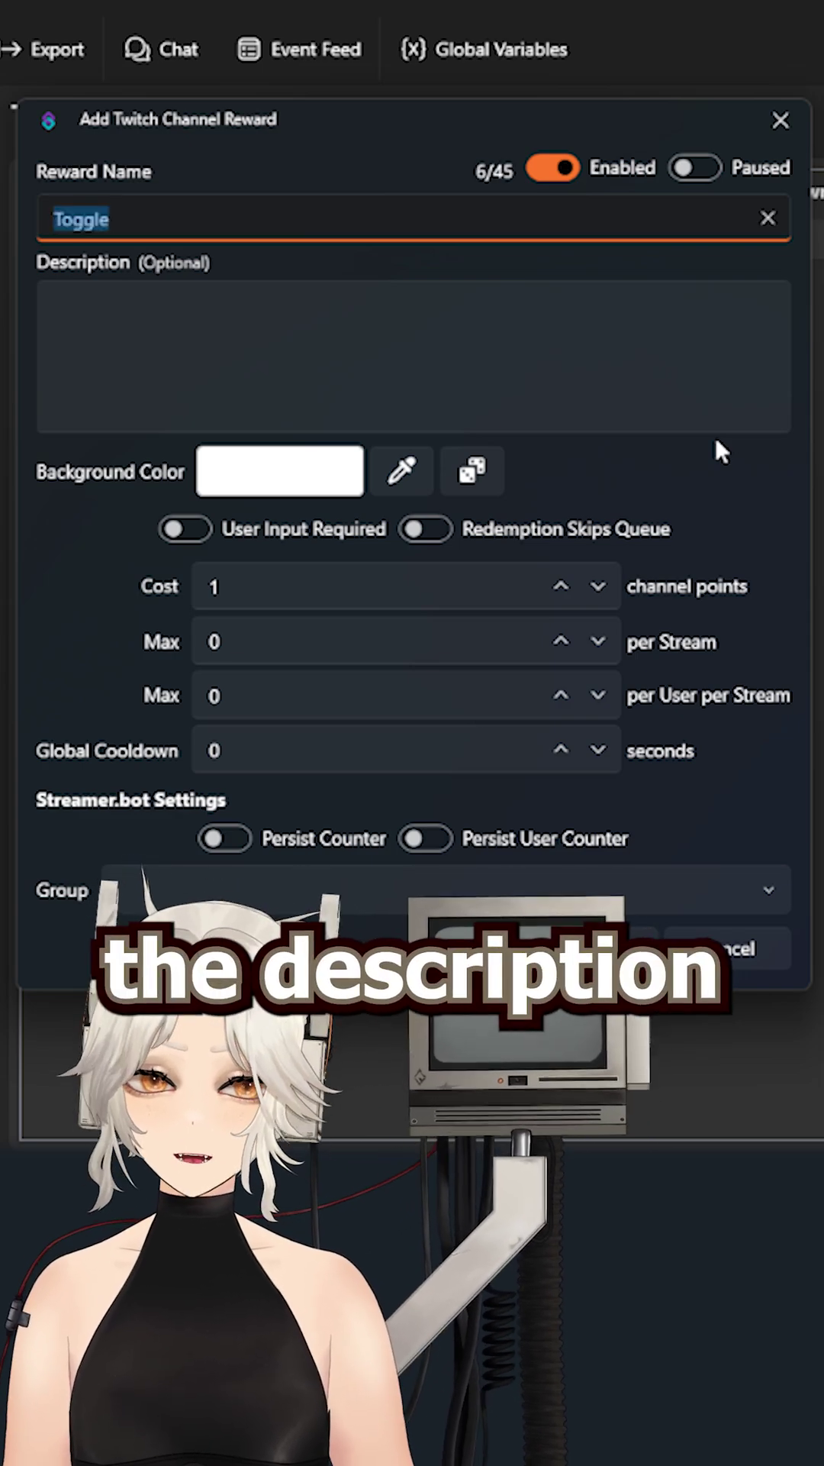
{"action": "type", "text": "THONKING"}
{"action": "key", "text": "Tab"}
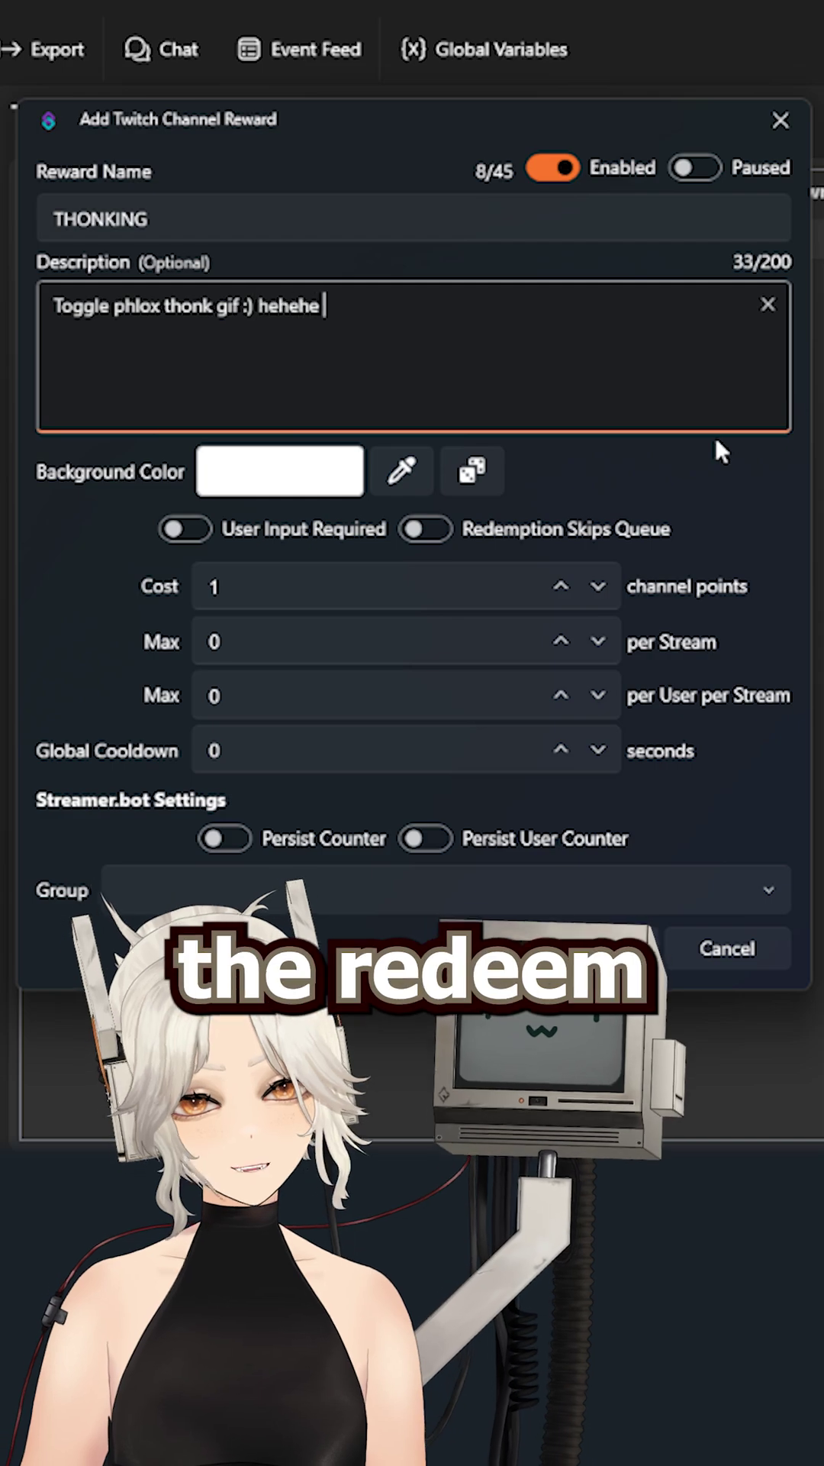
{"action": "type", "text": "tutorial"}
{"action": "left_click", "coordinate": [271, 586]}
{"action": "left_click", "coordinate": [264, 750]}
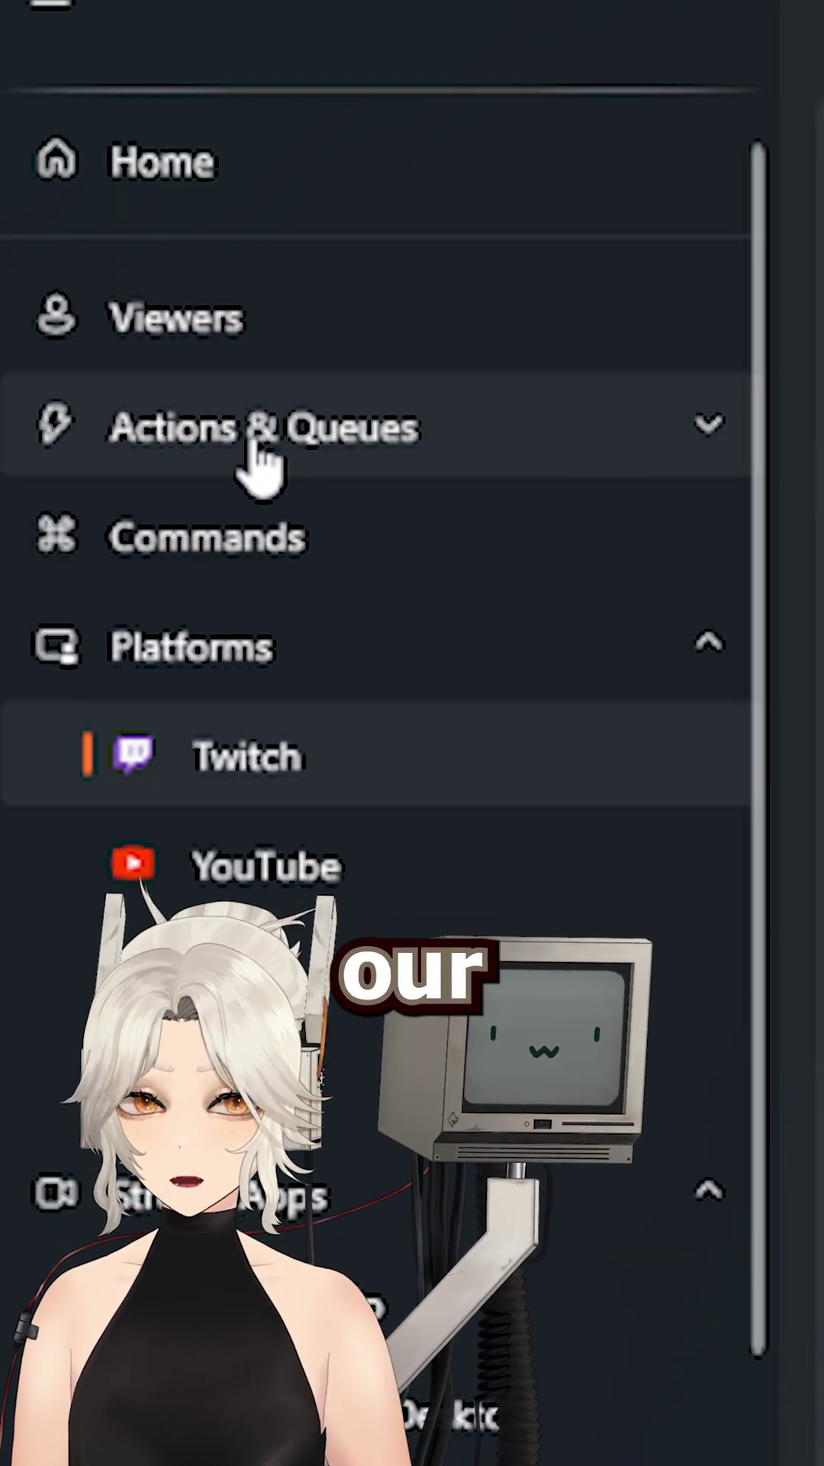
Step: Add the Toggle Phlox Thonk Gif action in OBS Stuff and begin an OBS visibility sub-action
{"action": "left_click", "coordinate": [264, 428]}
{"action": "left_click", "coordinate": [255, 537]}
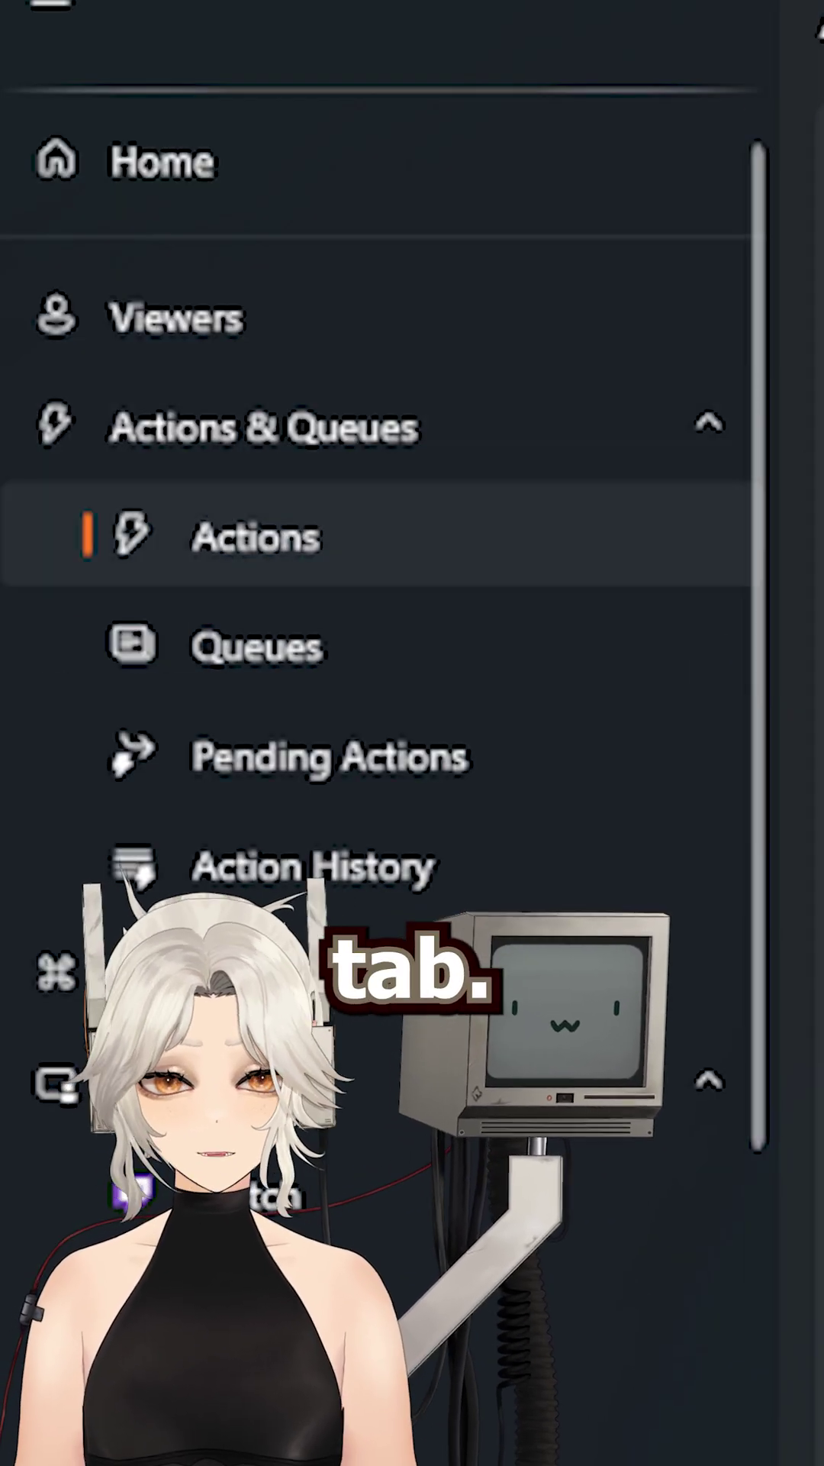
{"action": "right_click", "coordinate": [209, 533]}
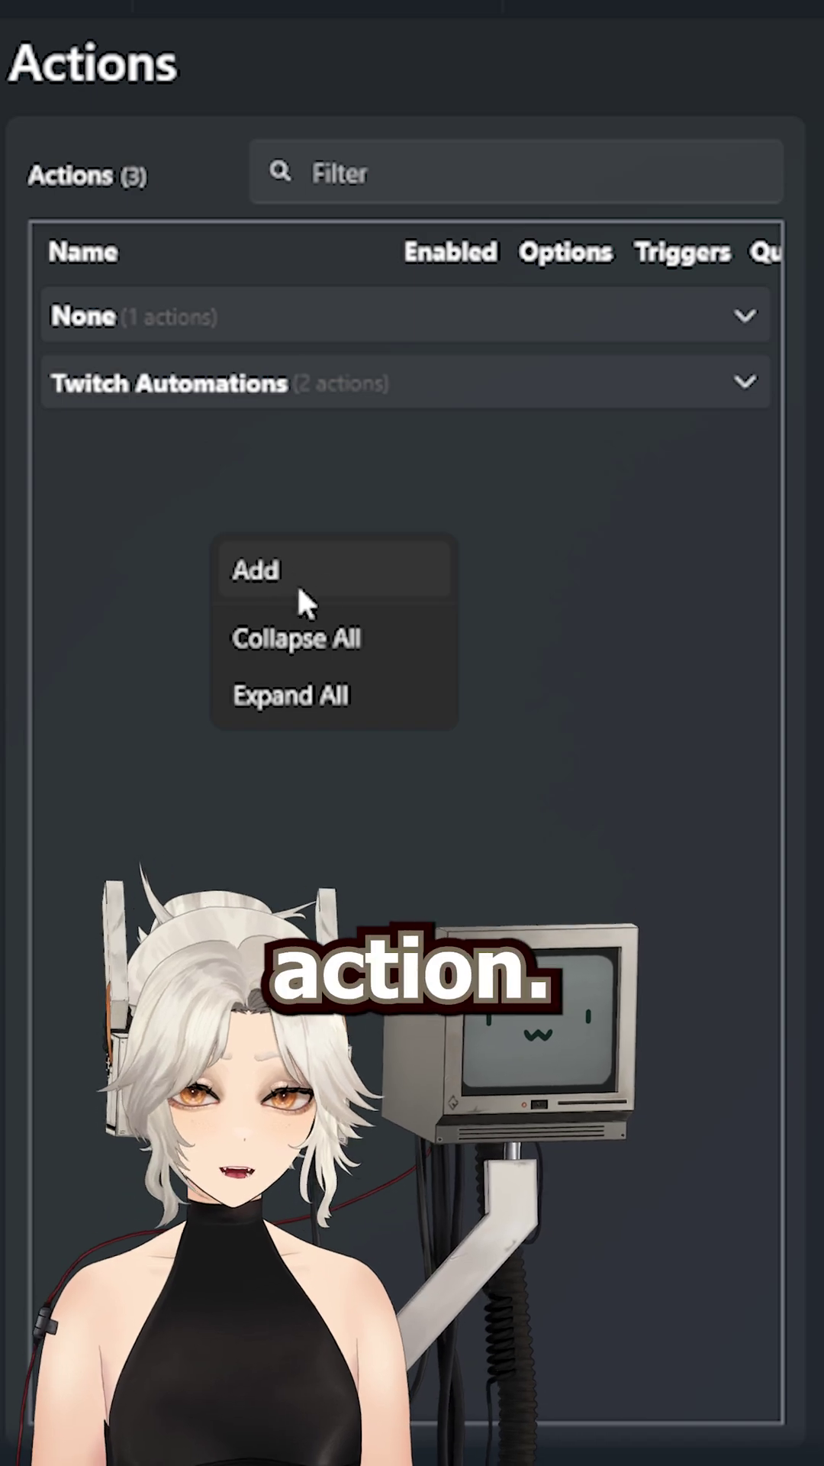
{"action": "left_click", "coordinate": [264, 571]}
{"action": "type", "text": "Toggle Phlox Thonk Gif"}
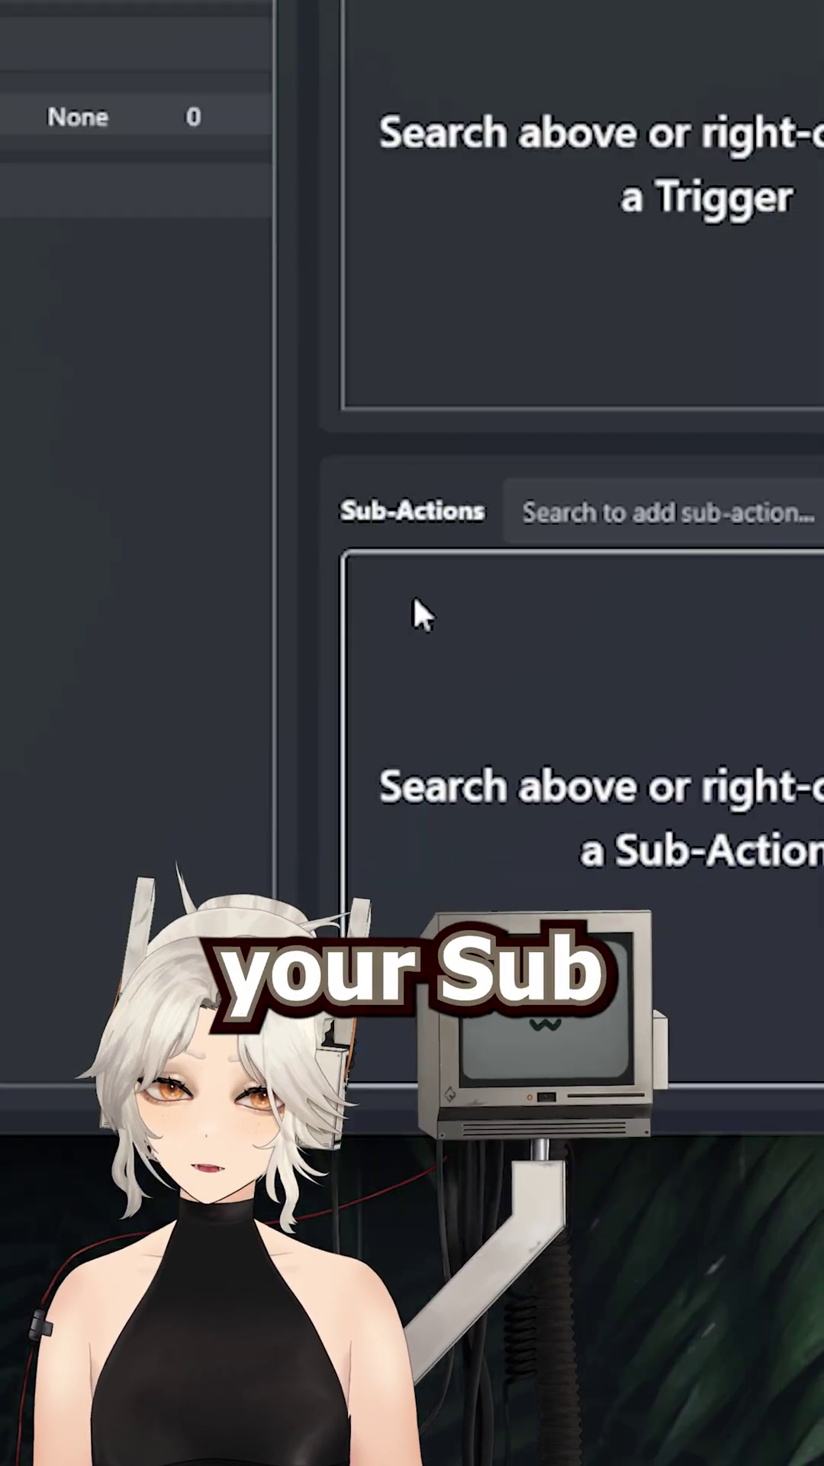
{"action": "right_click", "coordinate": [137, 403]}
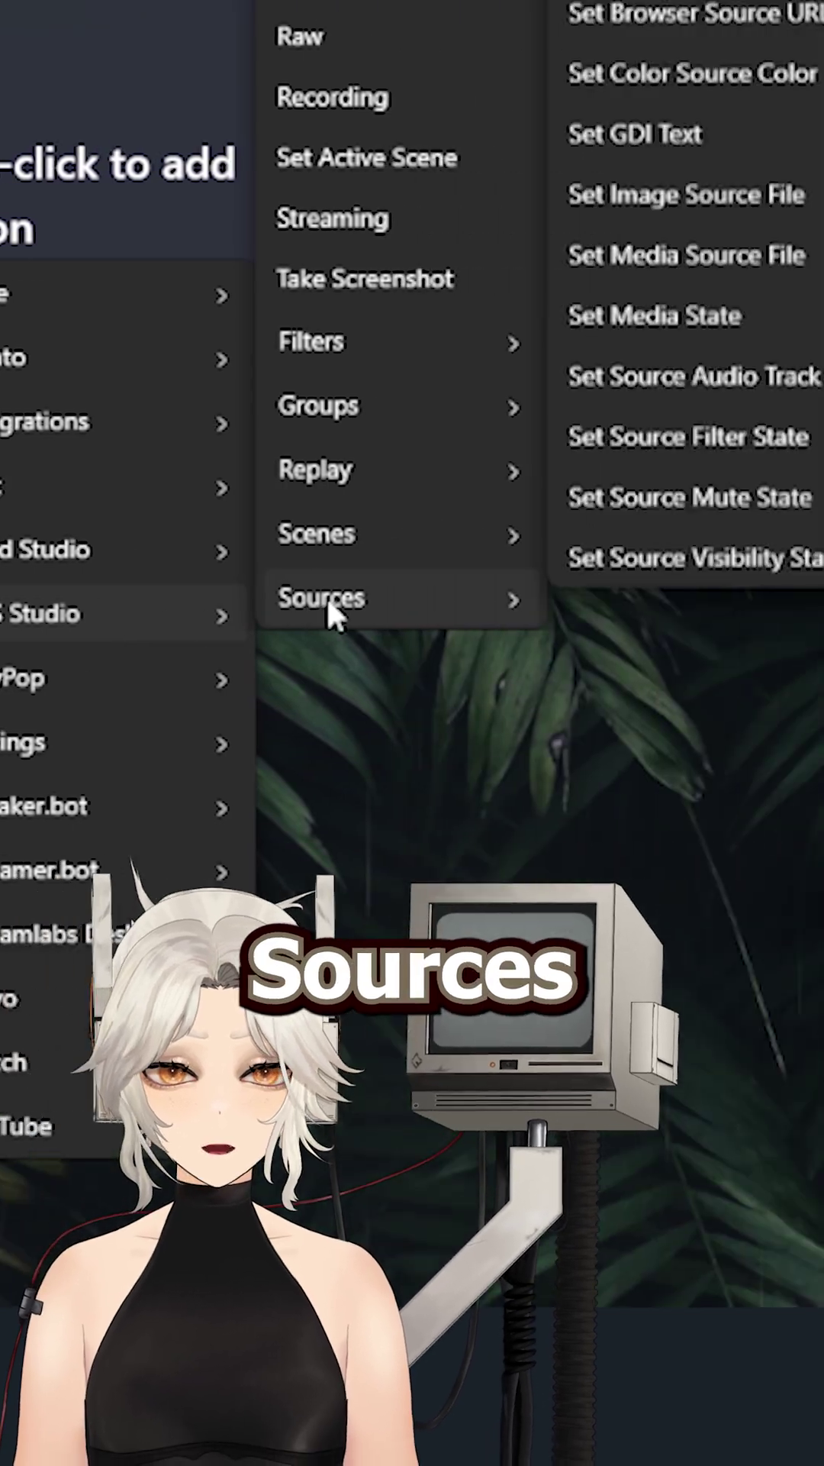
{"action": "mouse_move", "coordinate": [80, 664]}
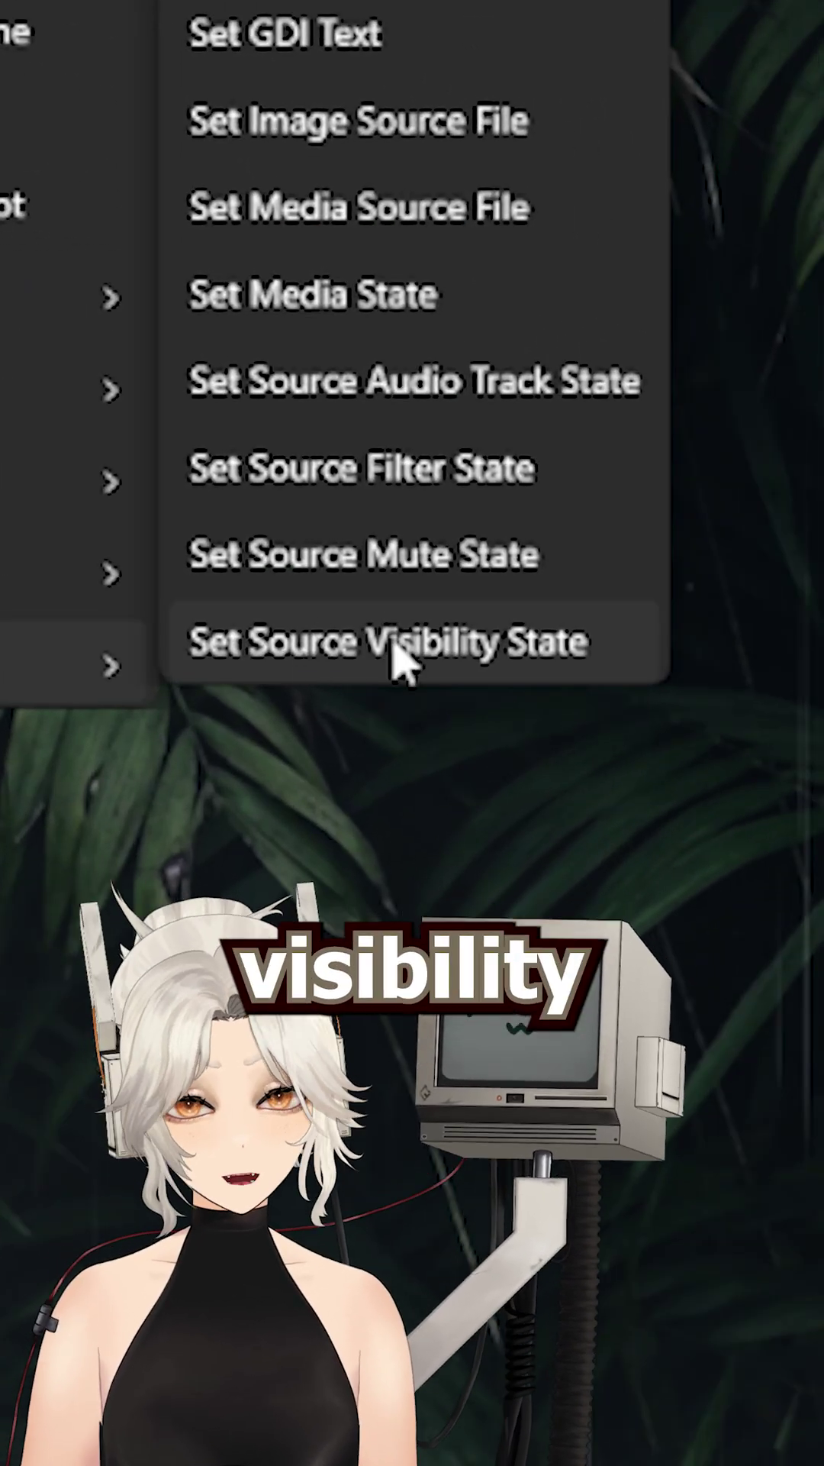
{"action": "left_click", "coordinate": [394, 642]}
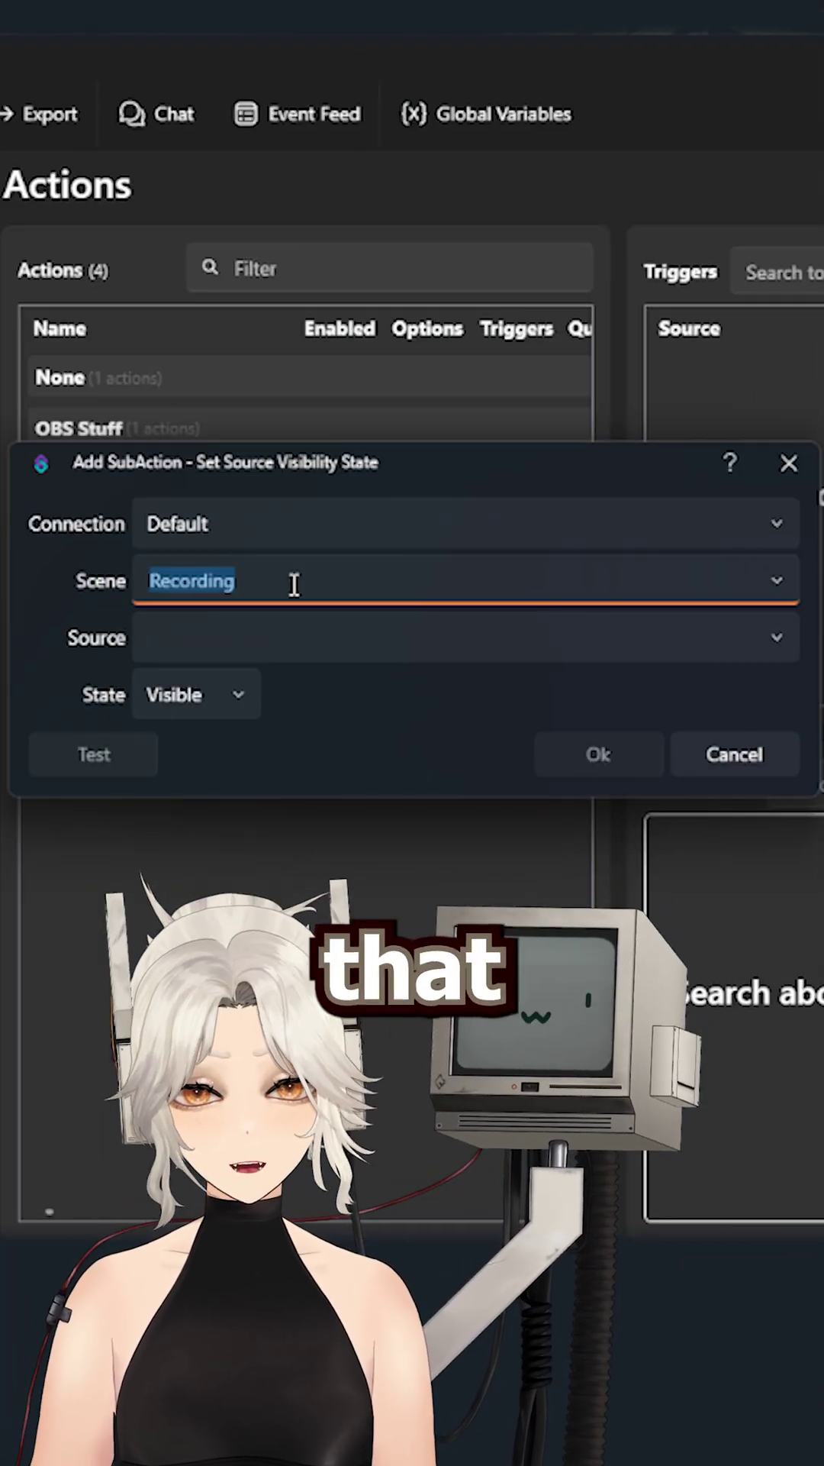
Step: Set the sub-action to make PhloxThonk.gif in Tutorial Funtime Visible
{"action": "left_click", "coordinate": [770, 581]}
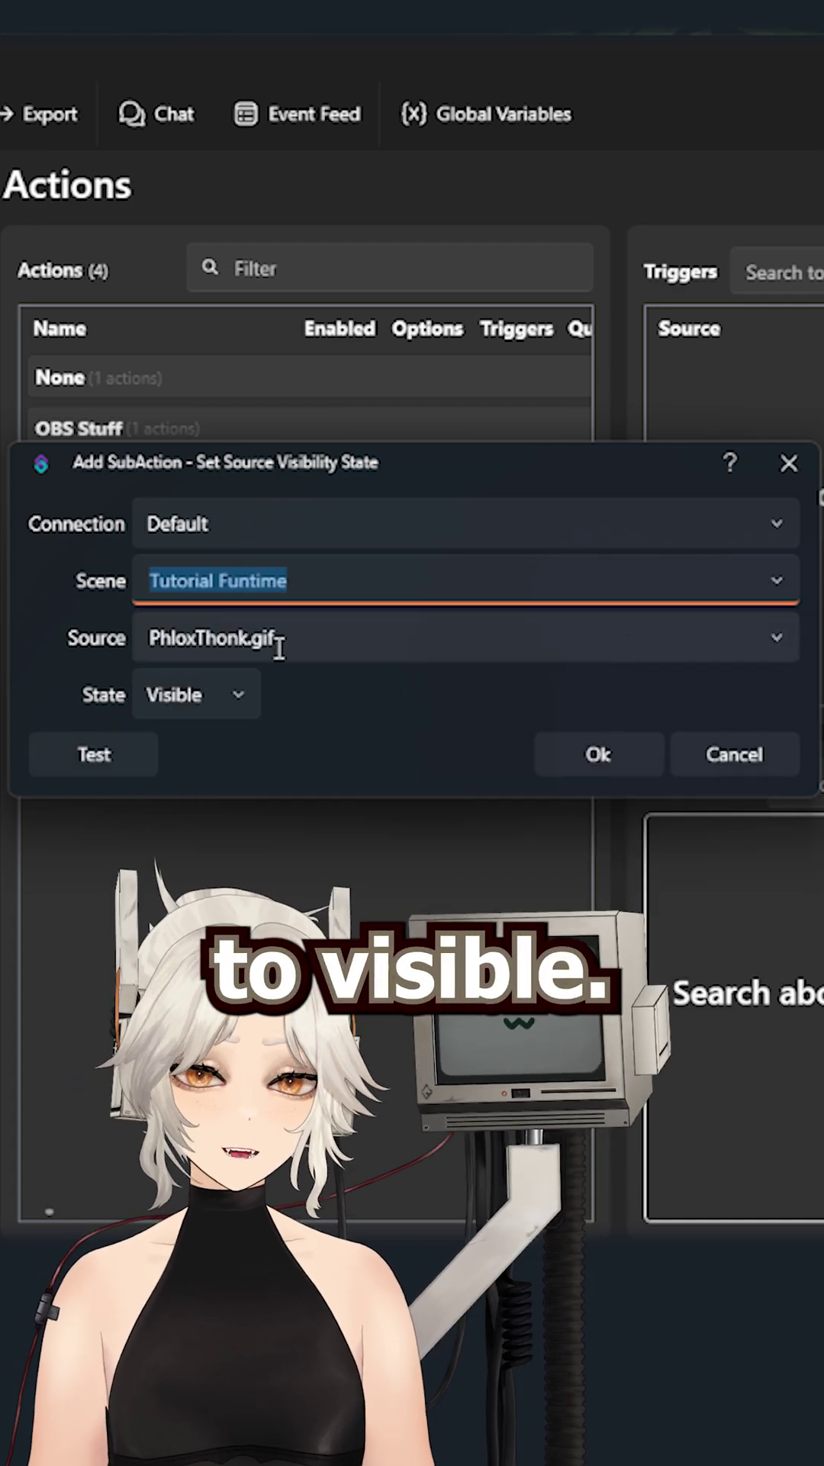
{"action": "left_click", "coordinate": [576, 753]}
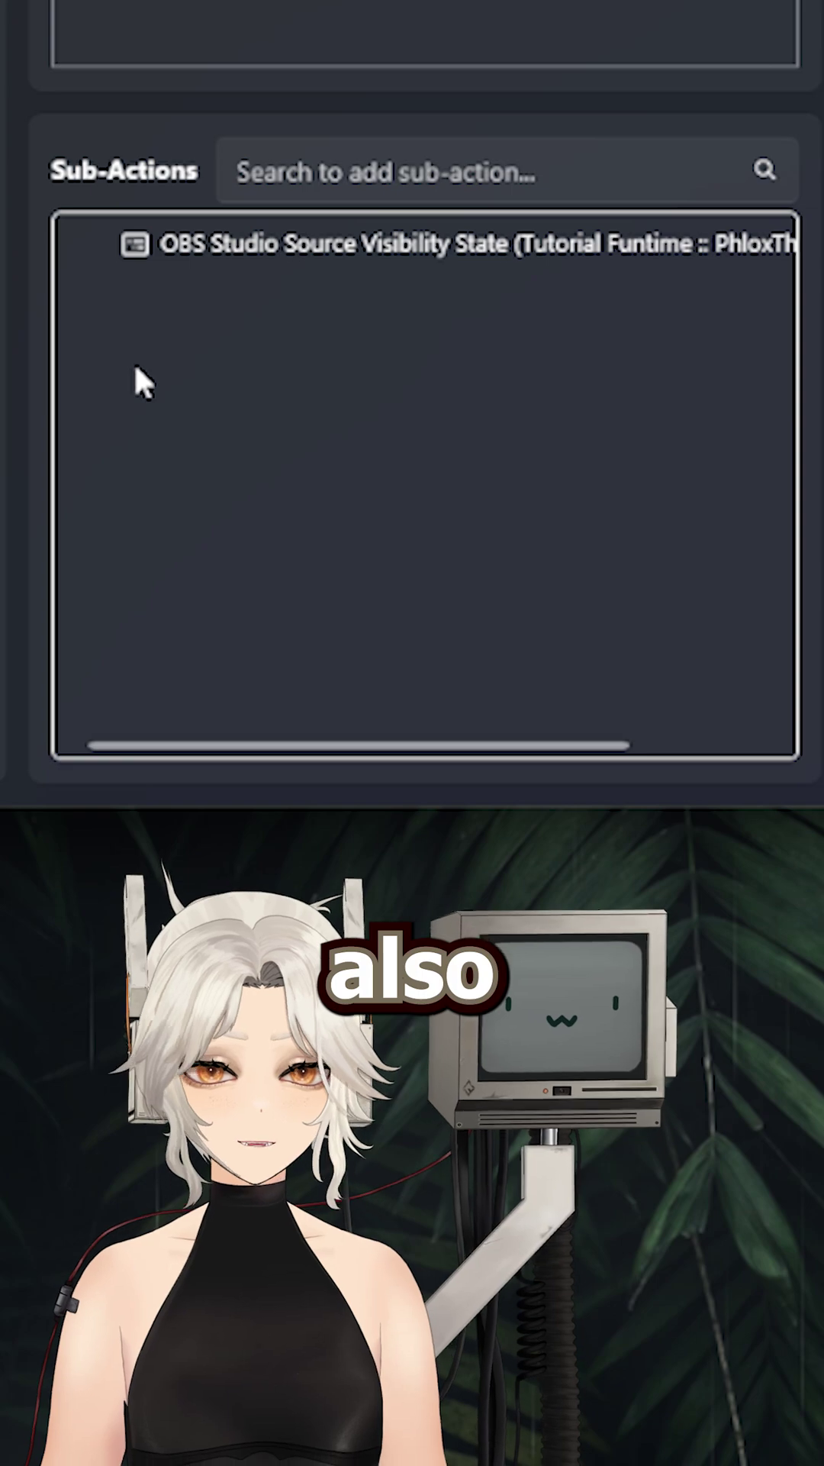
{"action": "right_click", "coordinate": [132, 359]}
{"action": "mouse_move", "coordinate": [296, 674]}
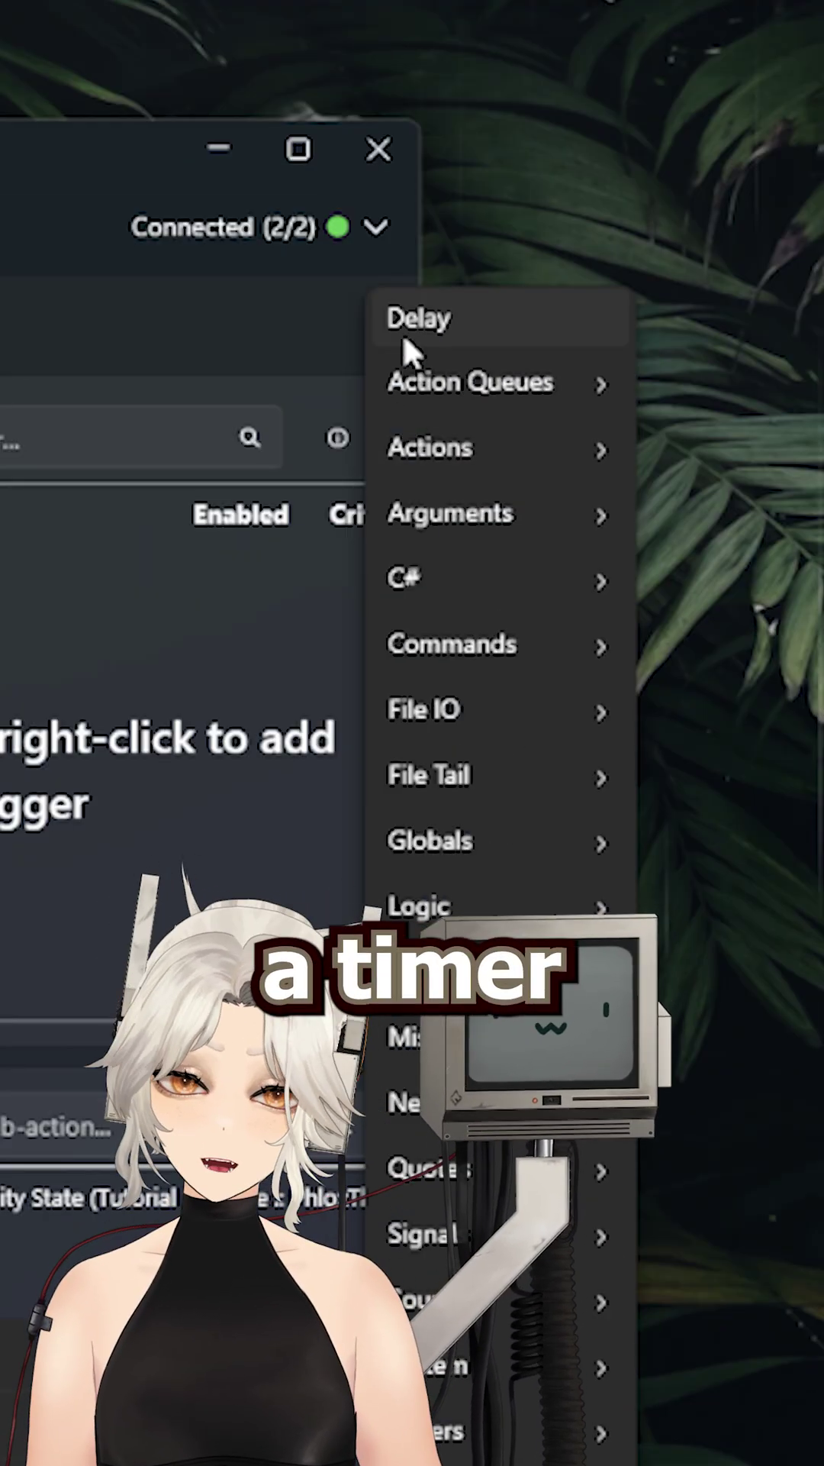
Step: Add a 5000 ms delay and paste a copy of the visibility sub-action
{"action": "left_click", "coordinate": [401, 330]}
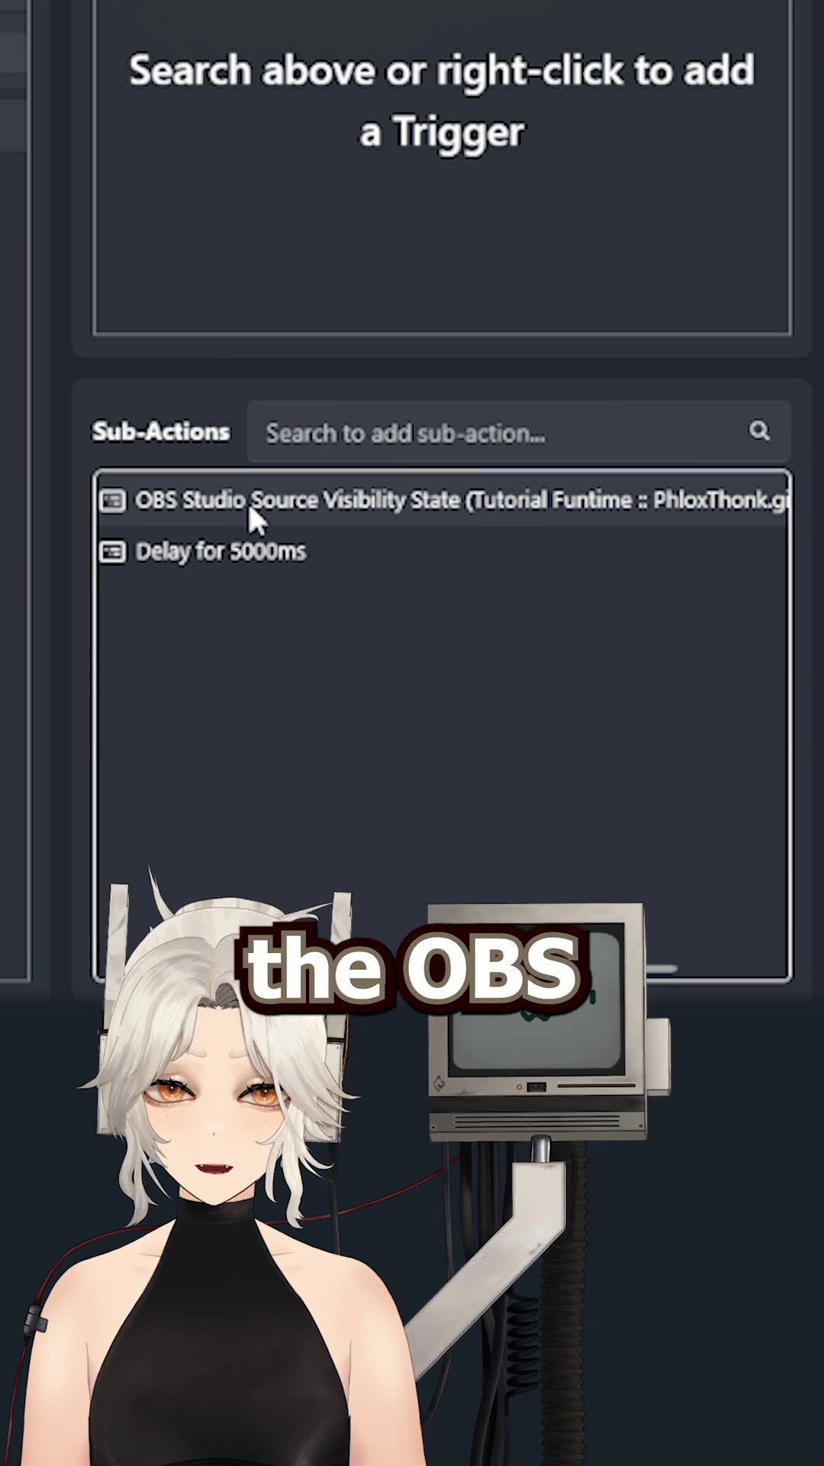
{"action": "right_click", "coordinate": [248, 501]}
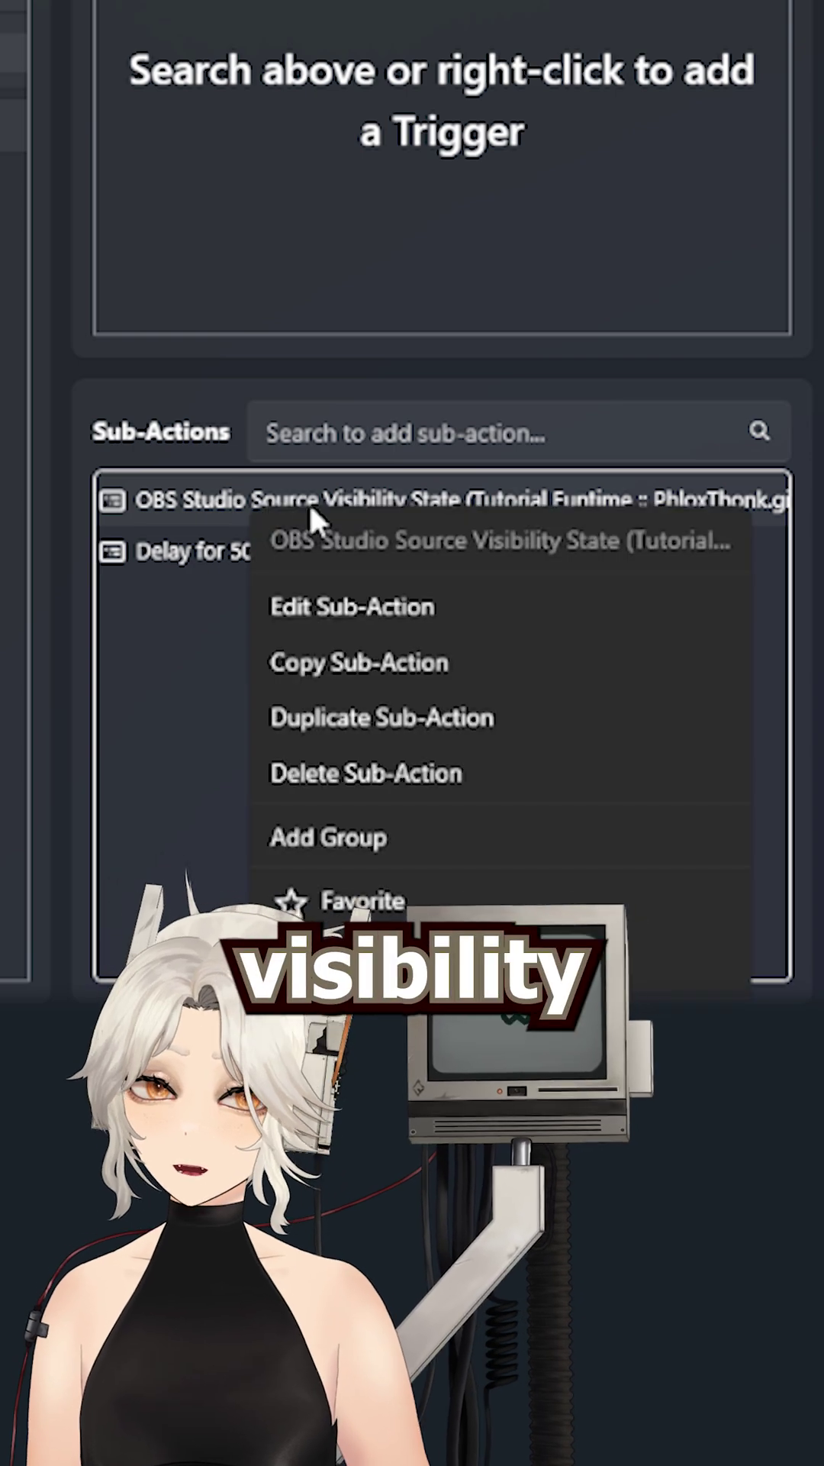
{"action": "left_click", "coordinate": [360, 661]}
{"action": "right_click", "coordinate": [221, 631]}
{"action": "left_click", "coordinate": [311, 663]}
Step: Change the pasted third sub-action's state to Hidden
{"action": "left_click", "coordinate": [285, 598]}
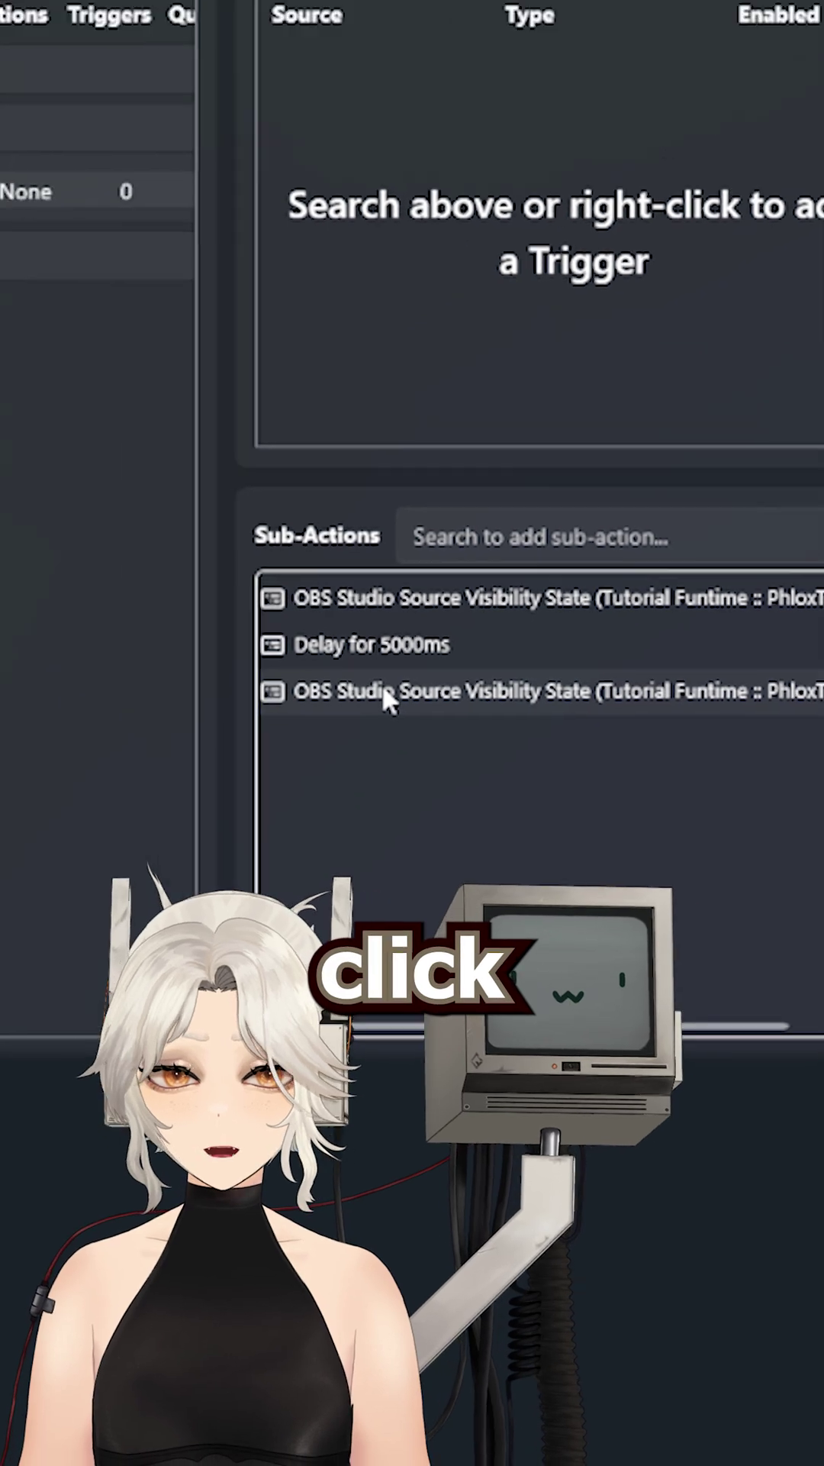
{"action": "double_click", "coordinate": [387, 693]}
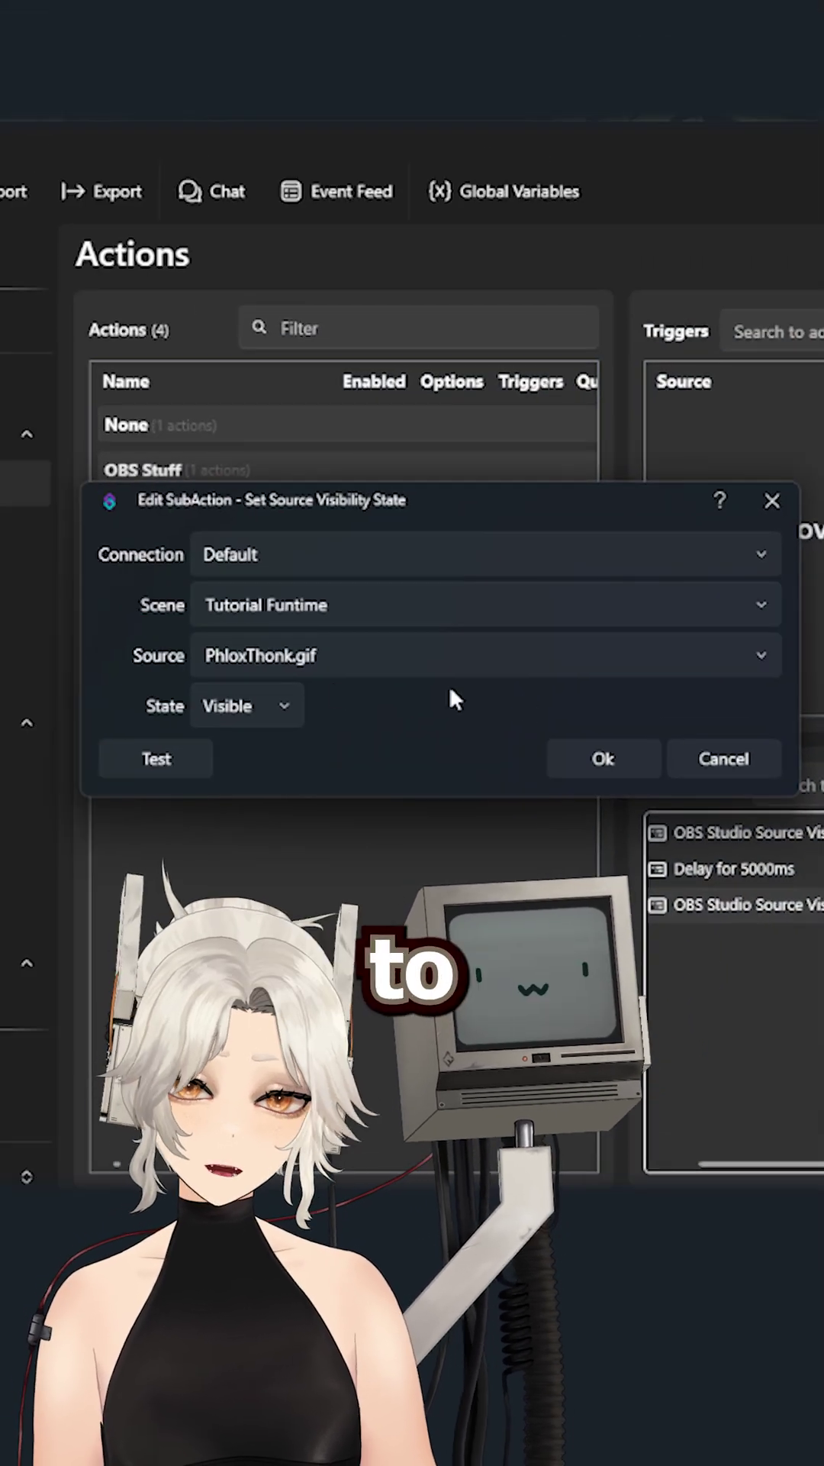
{"action": "left_click", "coordinate": [247, 706]}
{"action": "left_click", "coordinate": [246, 790]}
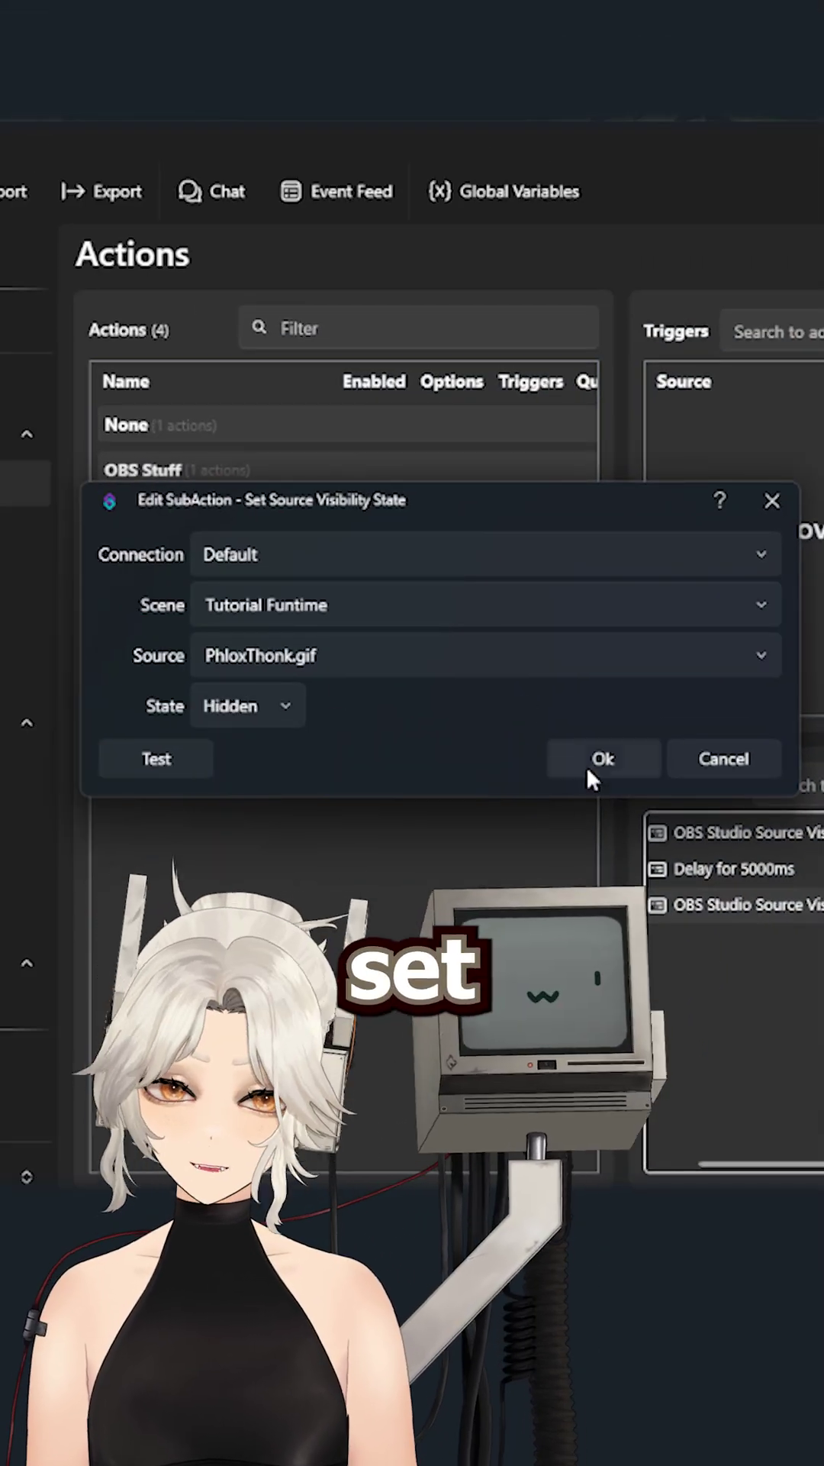
{"action": "left_click", "coordinate": [592, 756]}
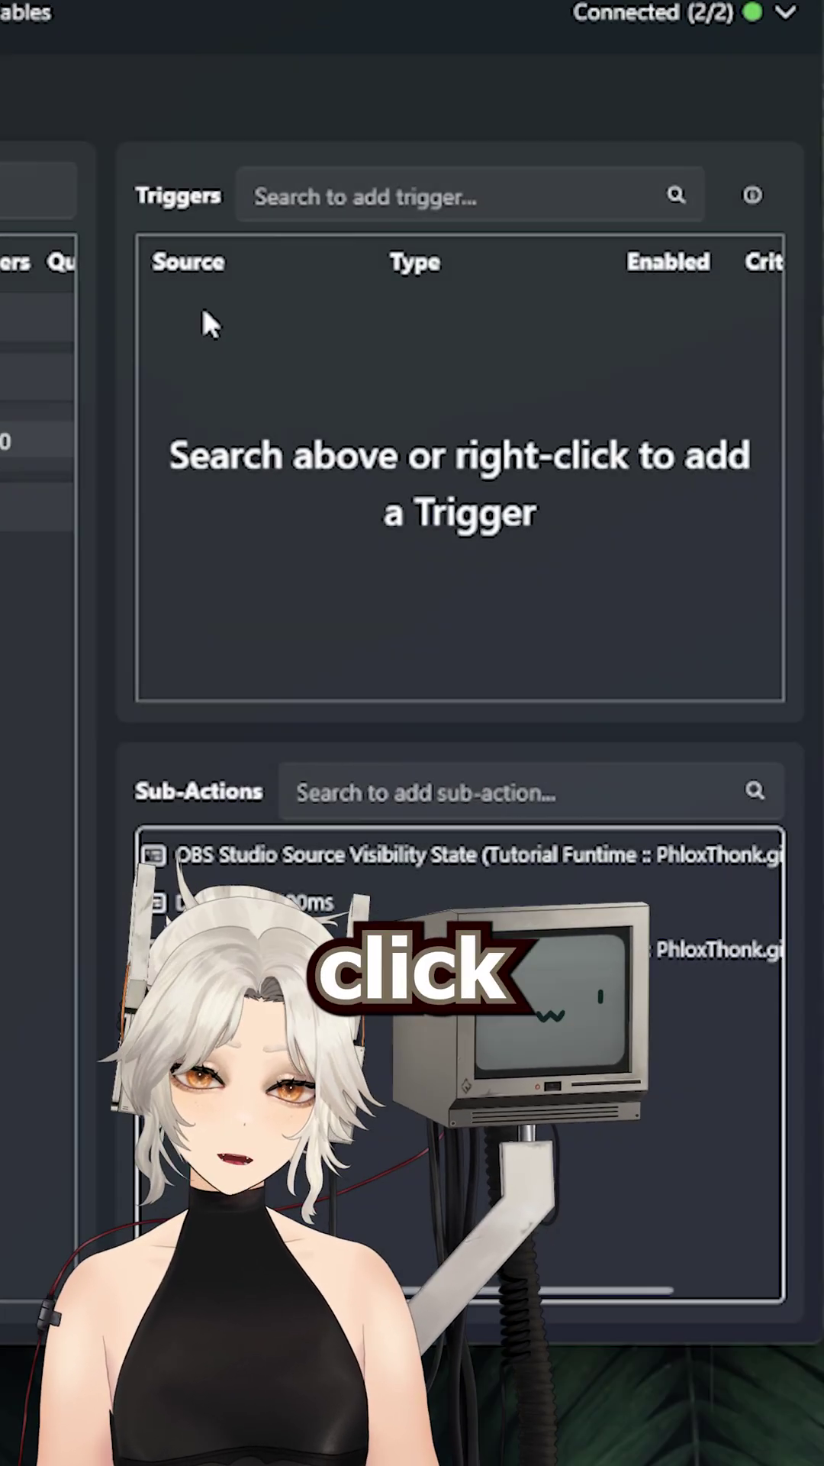
Step: Add a THONKING Reward Redemption trigger, then redeem THONKING on Twitch to test
{"action": "right_click", "coordinate": [698, 424]}
{"action": "mouse_move", "coordinate": [170, 463]}
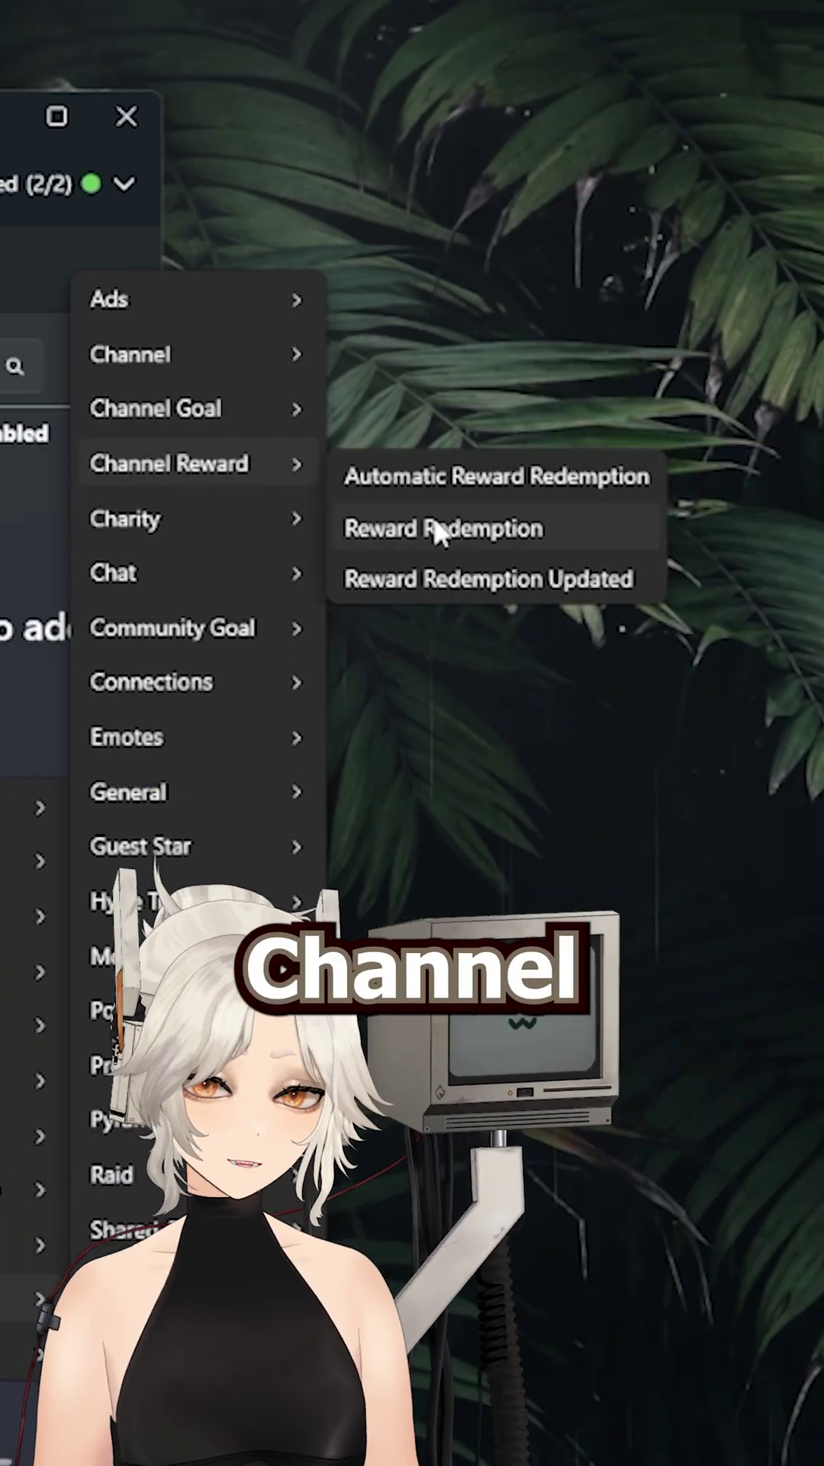
{"action": "left_click", "coordinate": [459, 528]}
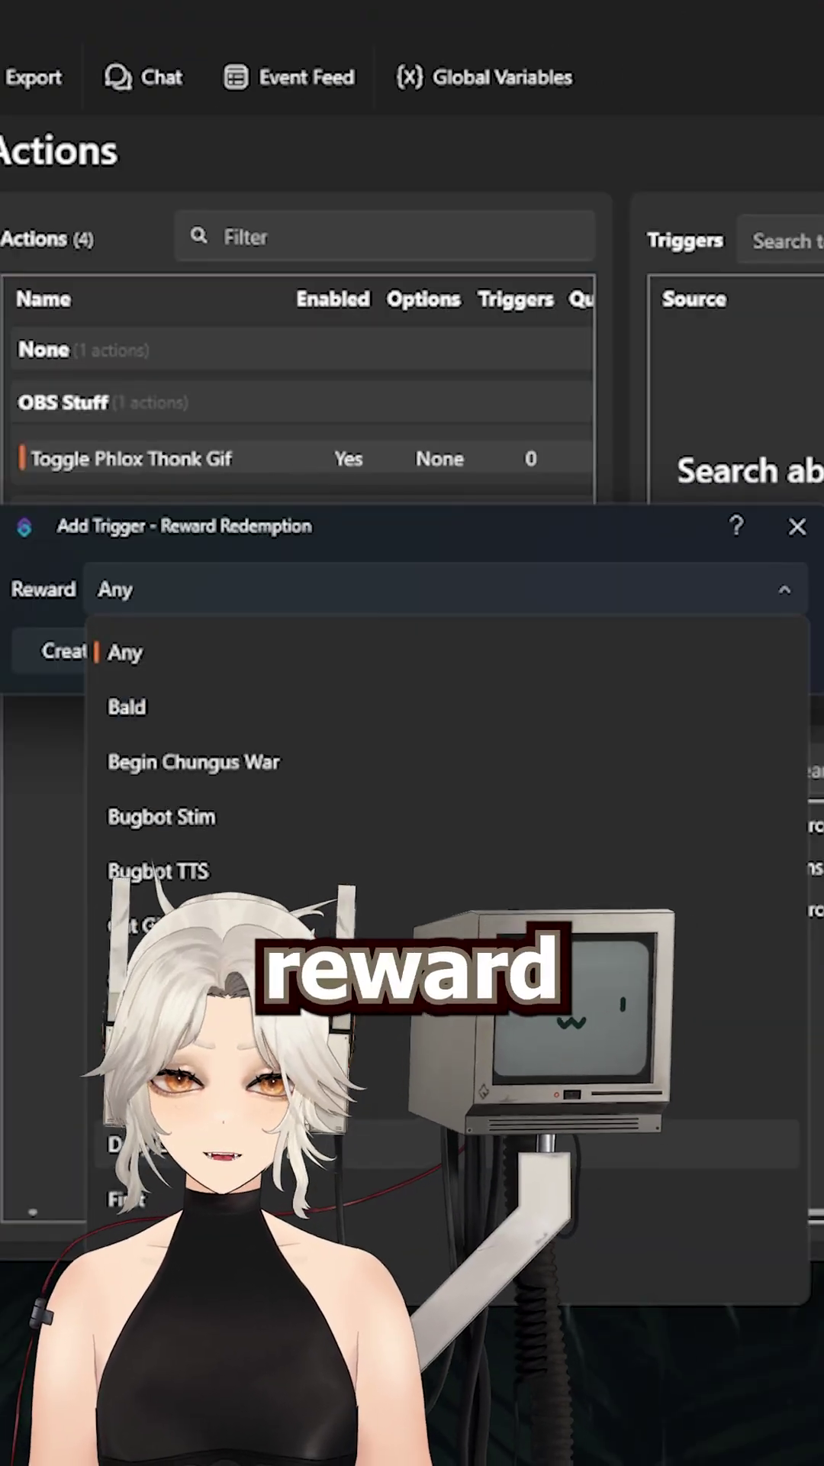
{"action": "scroll", "coordinate": [458, 744], "scroll_direction": "down", "scroll_amount": 3}
{"action": "left_click", "coordinate": [546, 753]}
{"action": "left_click", "coordinate": [595, 643]}
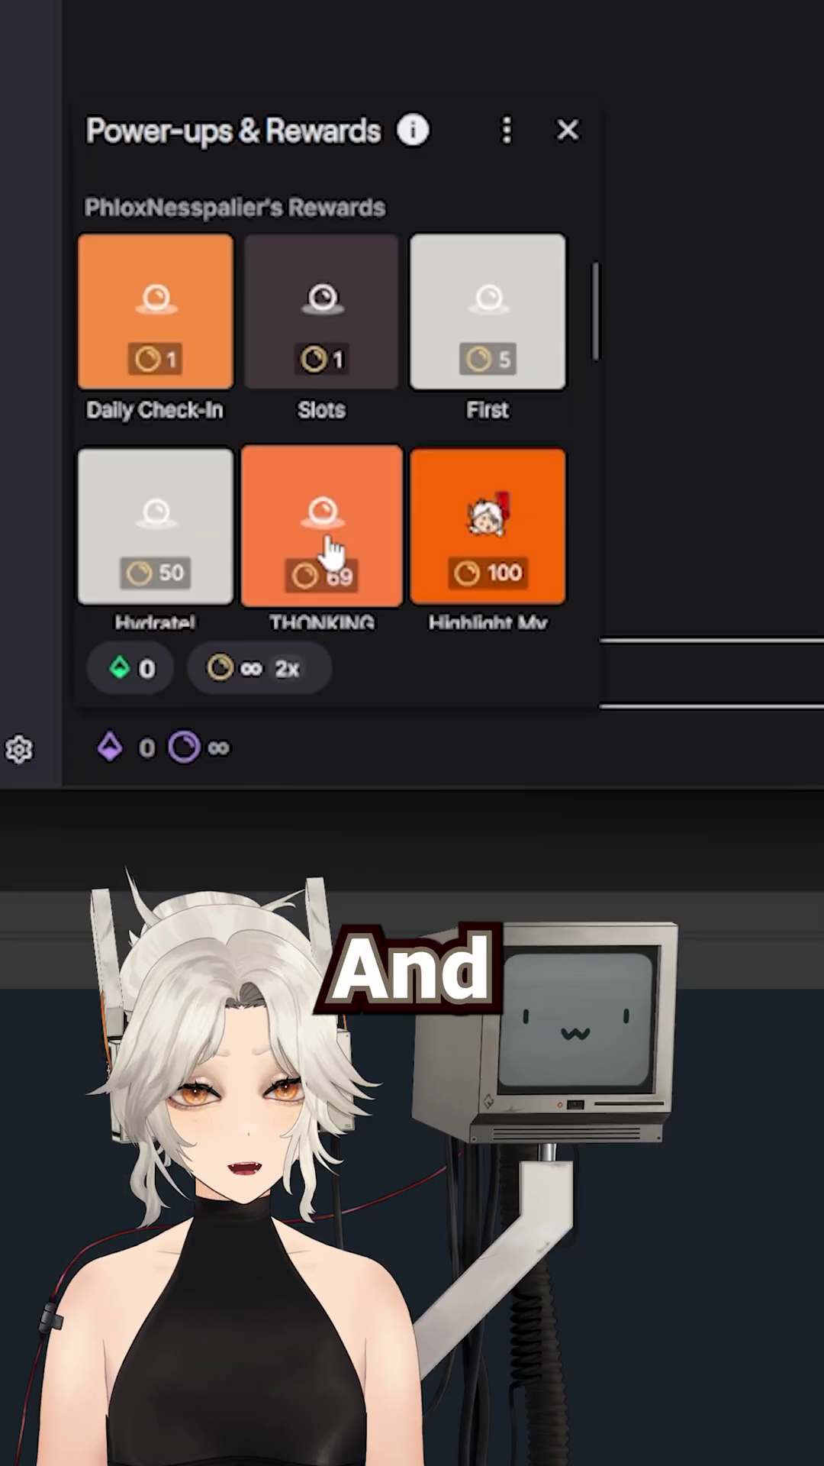
{"action": "left_click", "coordinate": [333, 553]}
{"action": "left_click", "coordinate": [324, 549]}
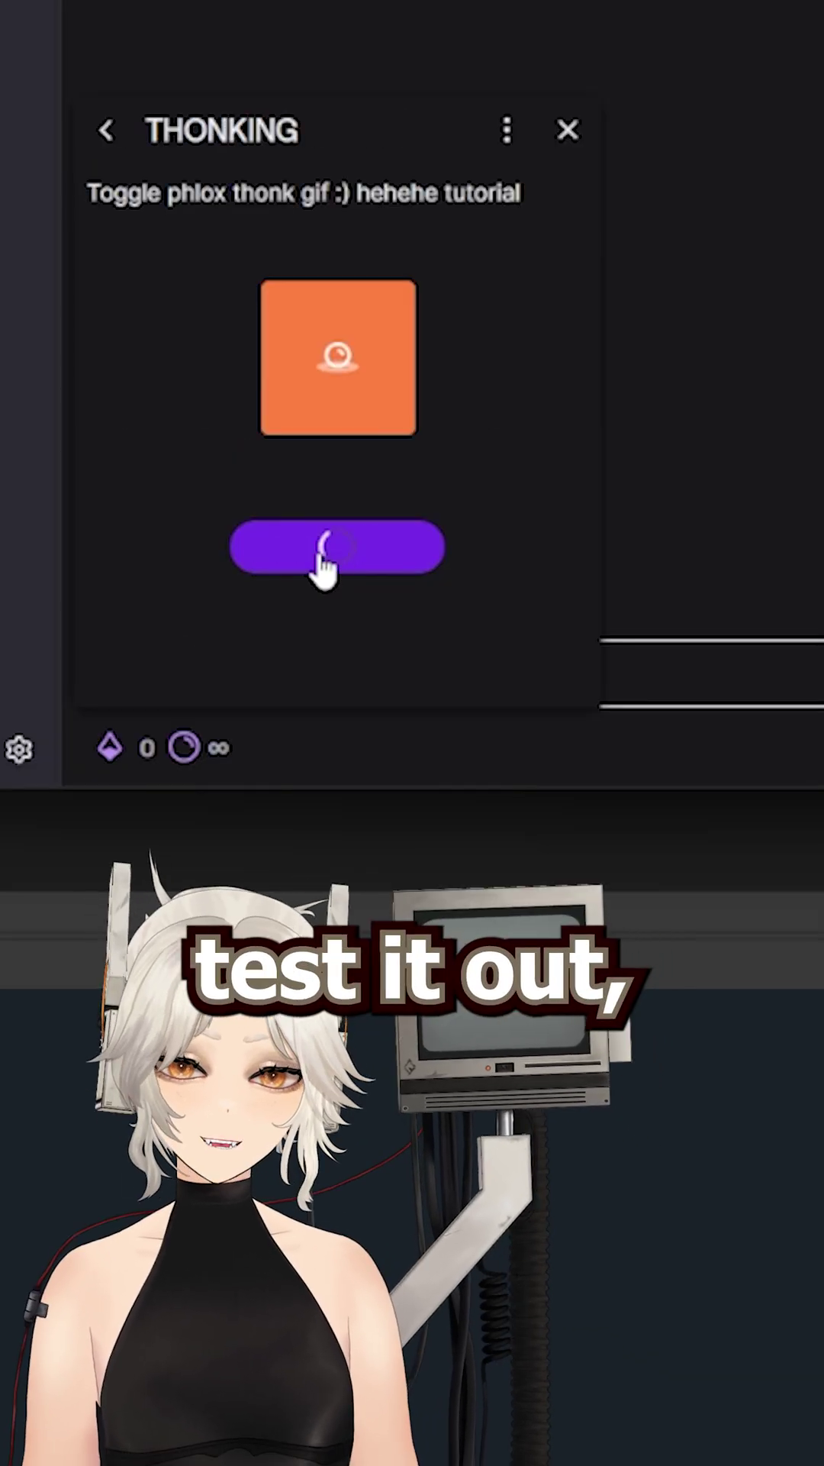